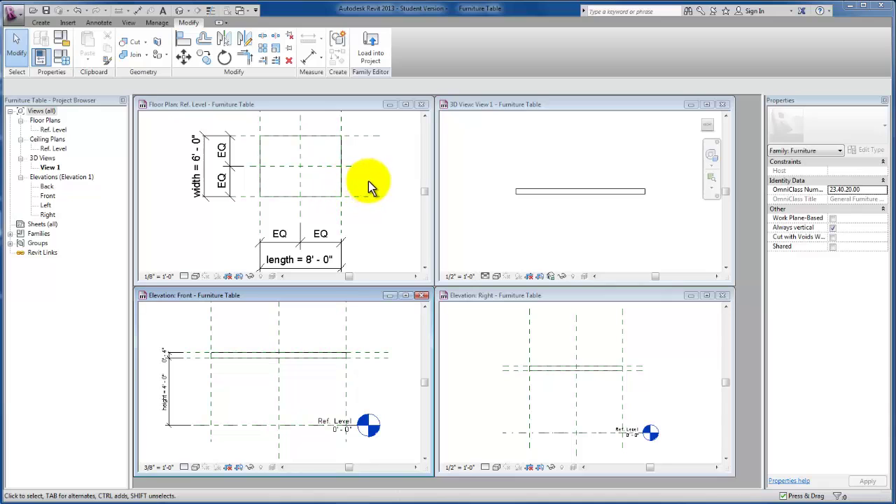
# Temporarily hide the 0' 4" tabletop extrusion in the Ref. Level floor plan
pyautogui.click(343, 105)
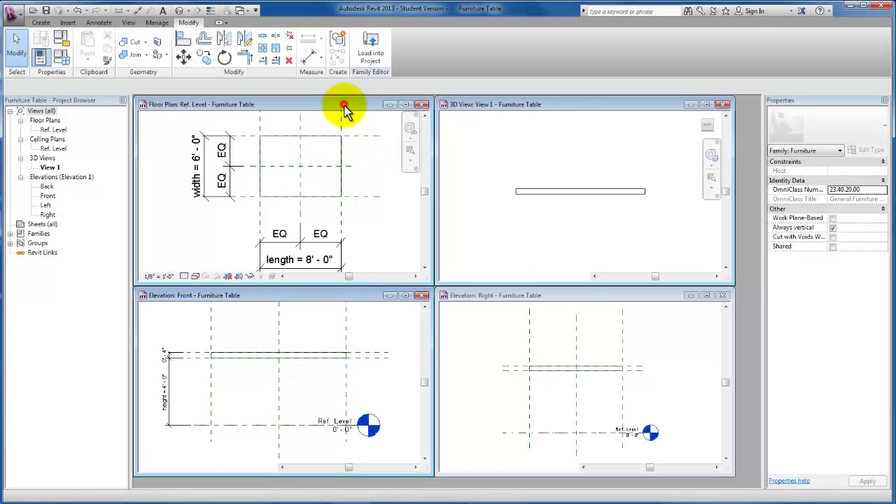
pyautogui.click(343, 186)
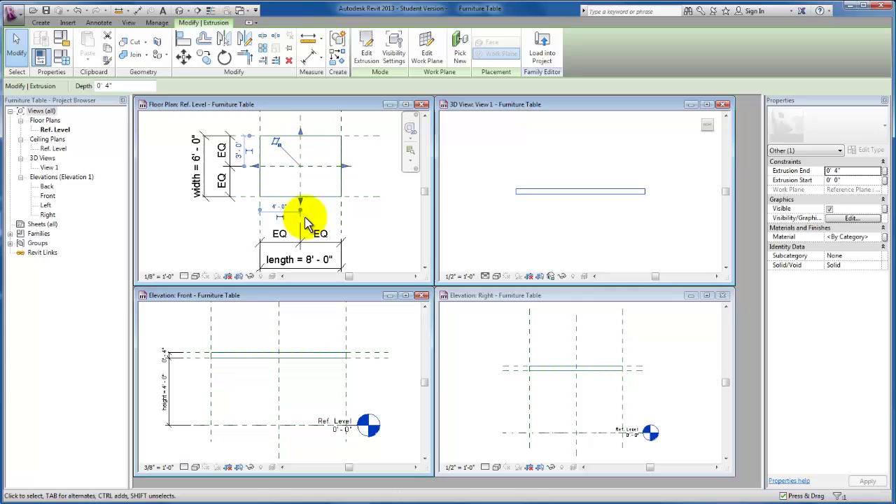
pyautogui.rightClick(344, 186)
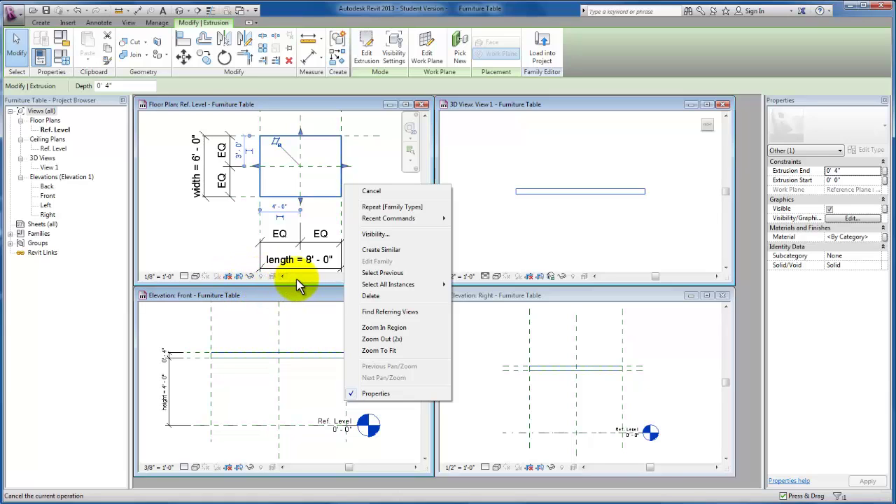
pyautogui.click(227, 245)
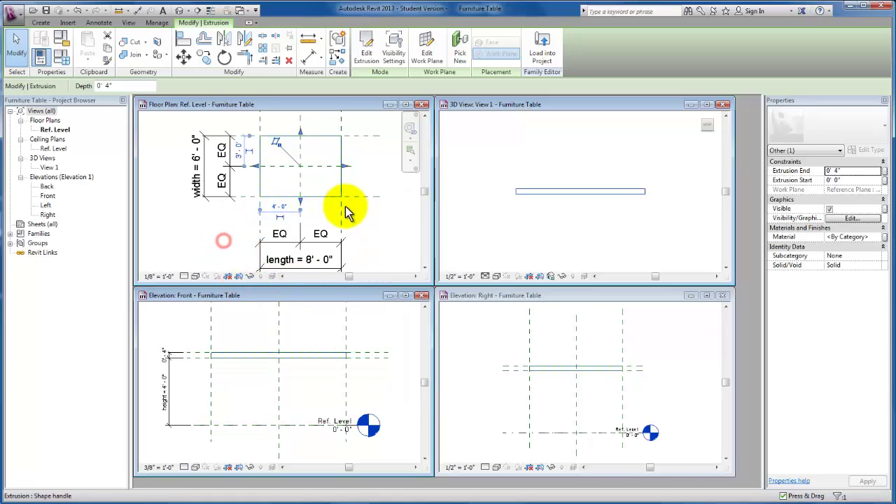
pyautogui.click(250, 276)
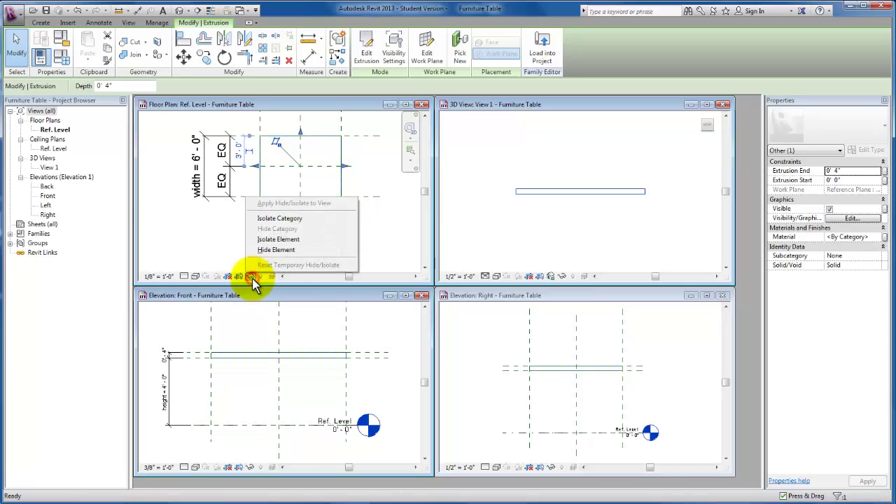
pyautogui.click(285, 250)
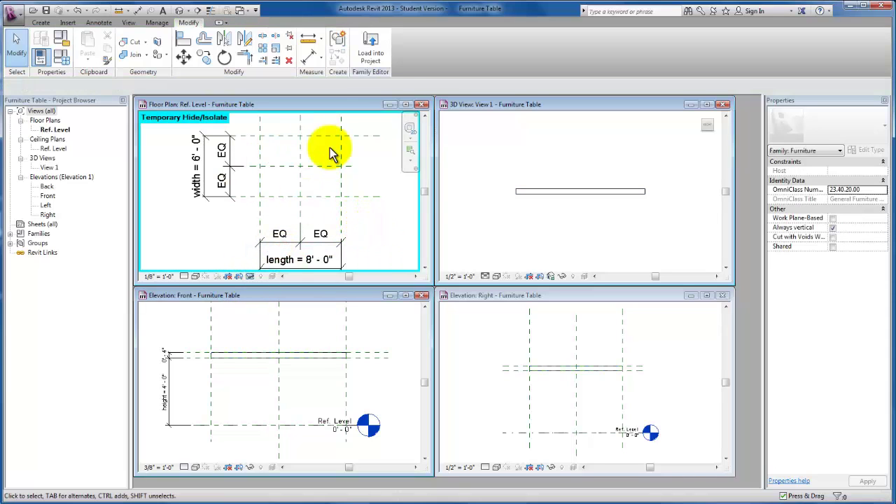
pyautogui.click(378, 237)
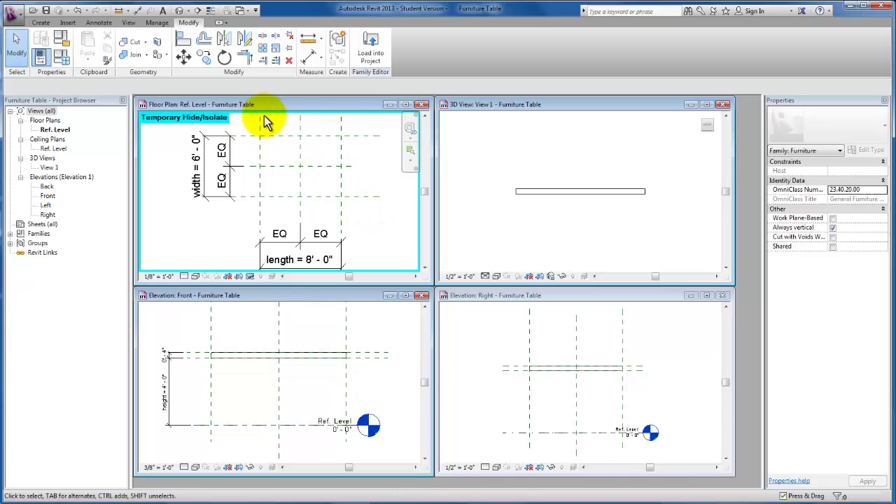
pyautogui.click(40, 22)
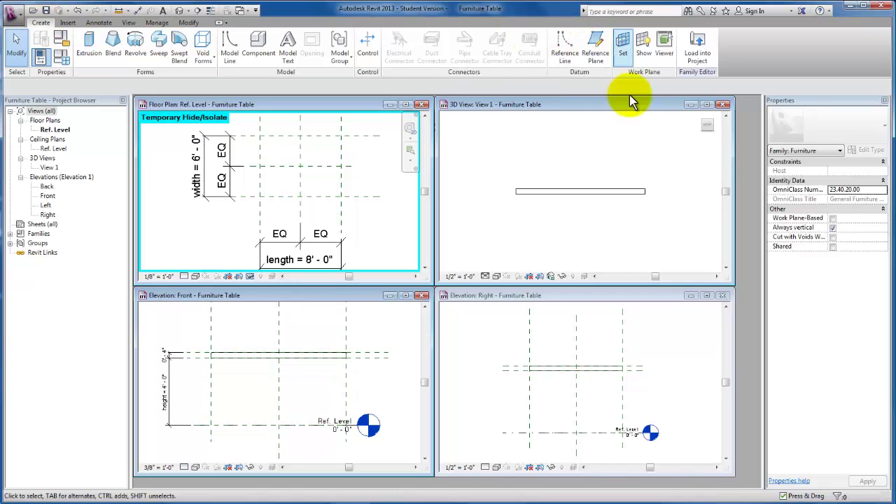
# Draw two horizontal reference planes just inside the tabletop's upper and lower edges
pyautogui.click(597, 50)
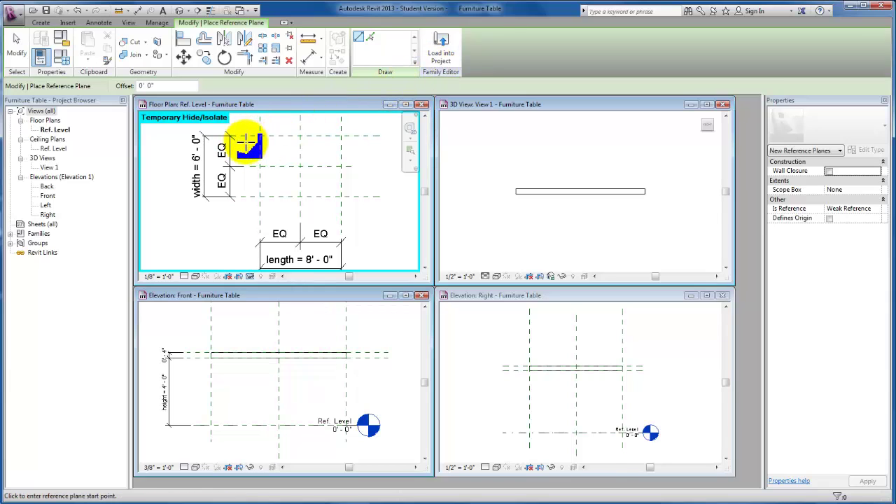
pyautogui.click(246, 143)
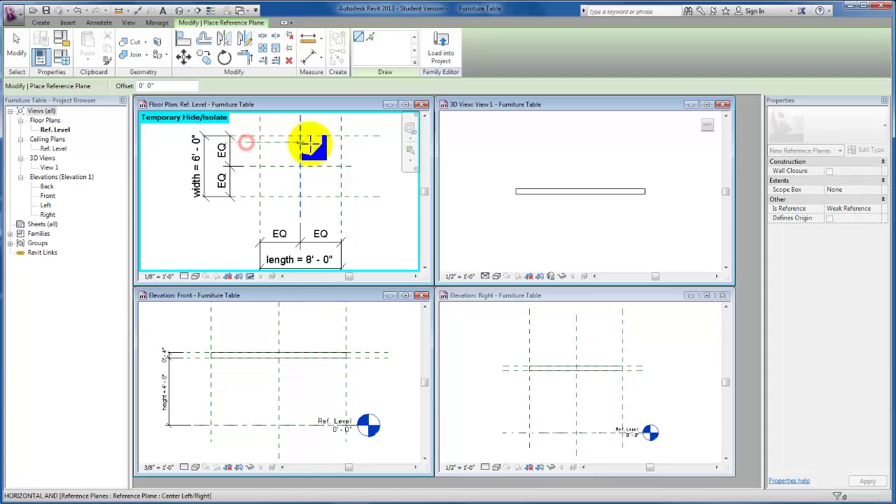
pyautogui.click(355, 143)
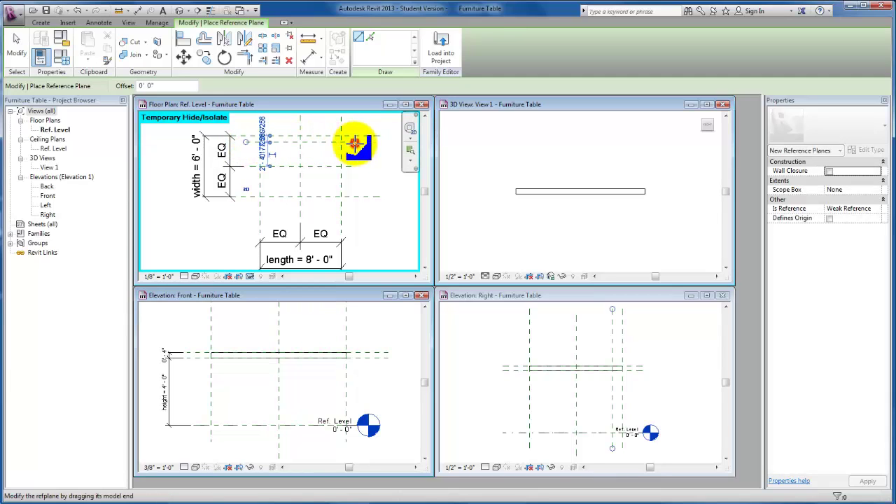
pyautogui.click(245, 189)
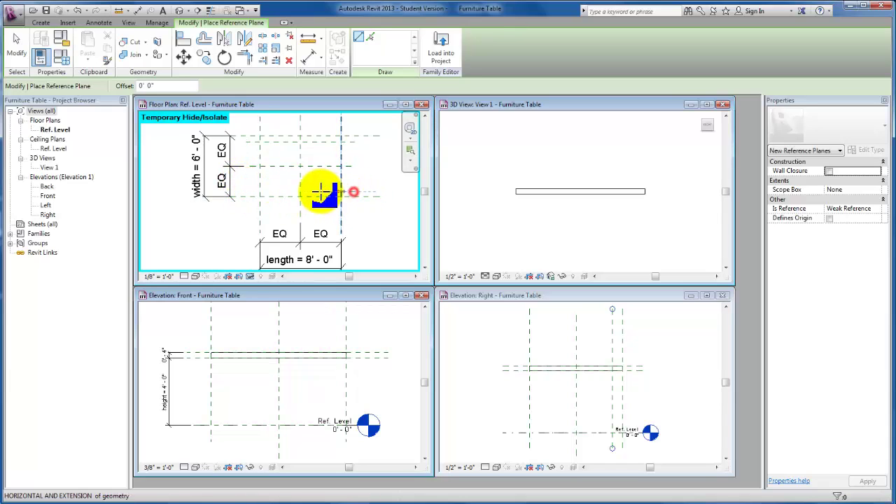
pyautogui.click(245, 190)
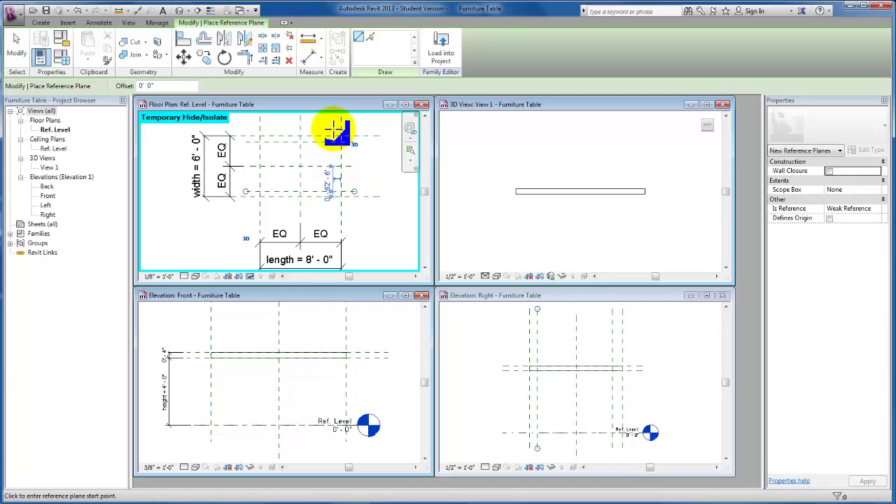
# Draw two vertical reference planes inside the tabletop for the right and left legs
pyautogui.click(336, 130)
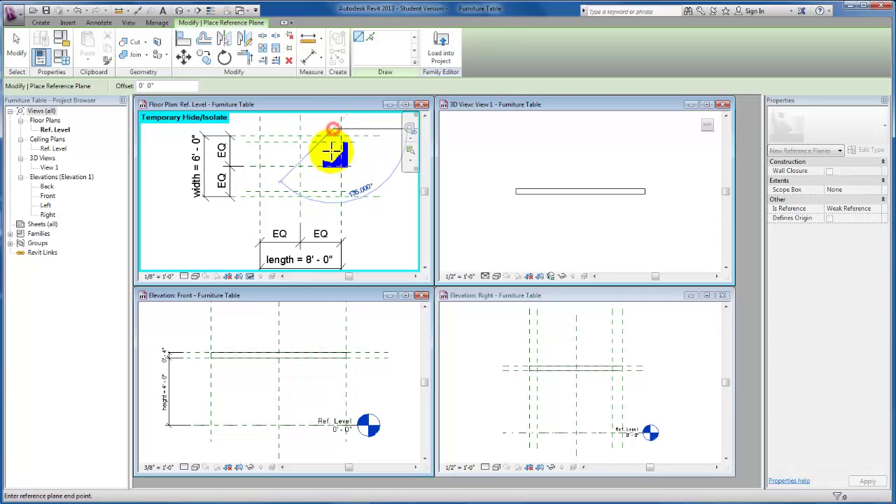
pyautogui.click(333, 208)
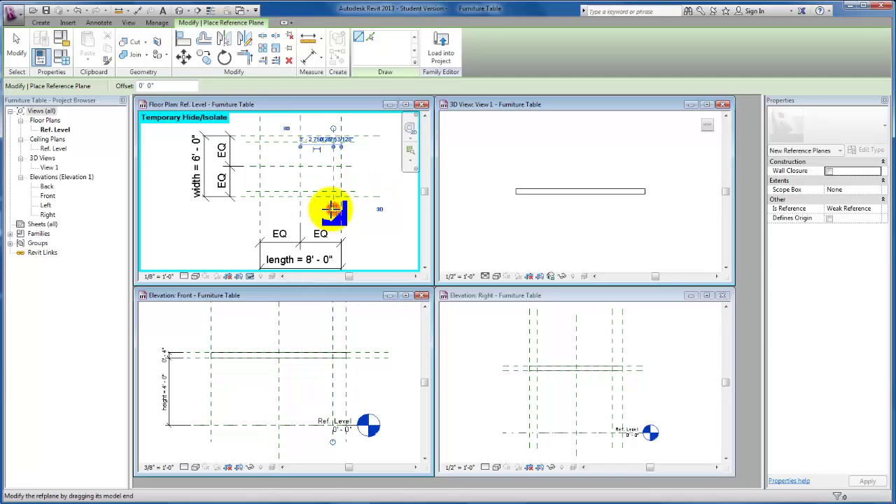
pyautogui.click(266, 130)
pyautogui.click(265, 204)
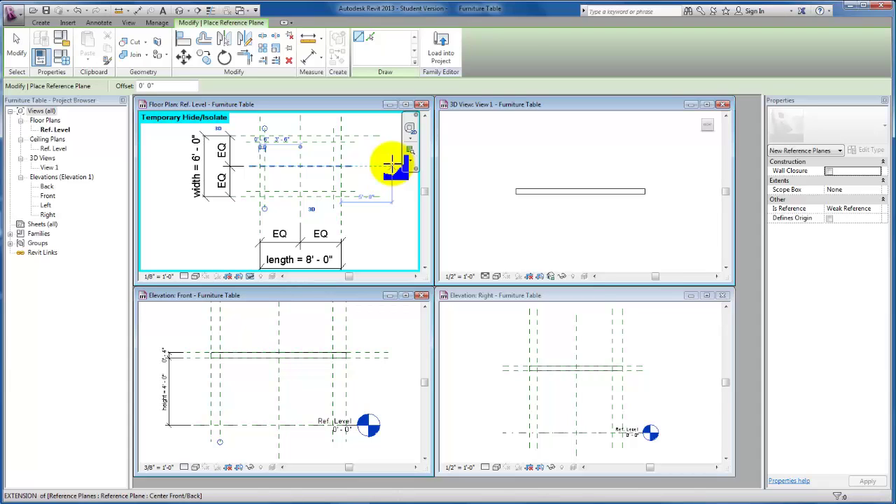
pyautogui.press('Escape')
pyautogui.press('Escape')
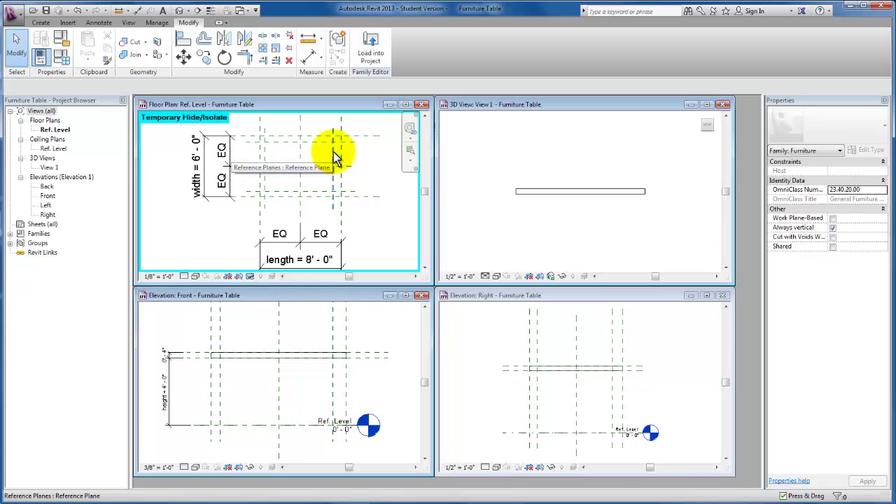
# Name the right vertical reference plane 'right legs'
pyautogui.click(335, 159)
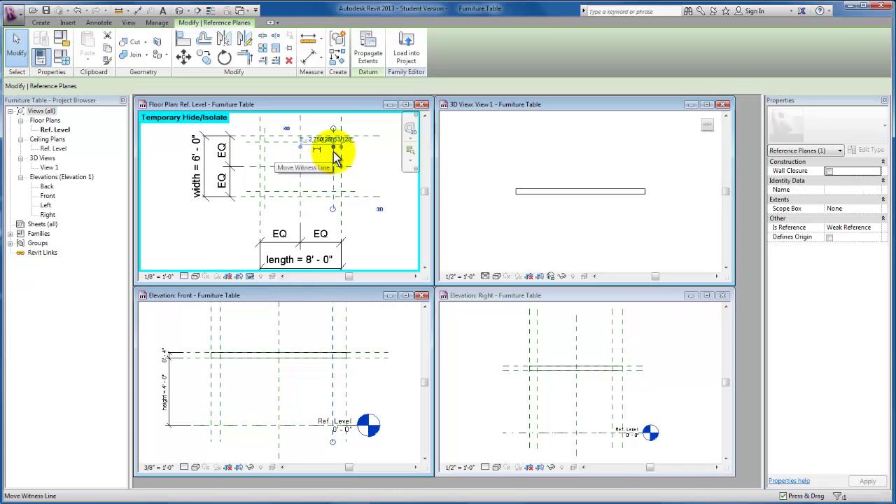
pyautogui.click(845, 190)
pyautogui.write('right leg')
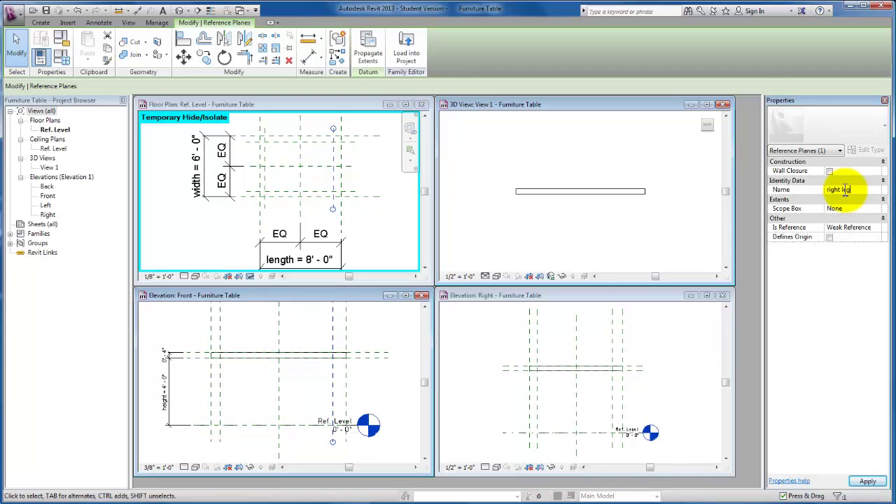
pyautogui.write('s')
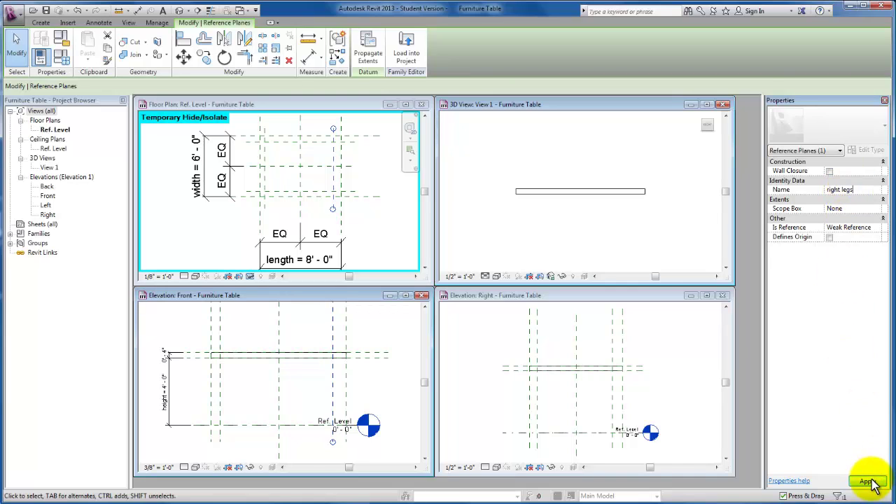
pyautogui.click(868, 481)
# Name the left vertical reference plane 'left legs'
pyautogui.moveTo(334, 161); pyautogui.dragTo(266, 180)
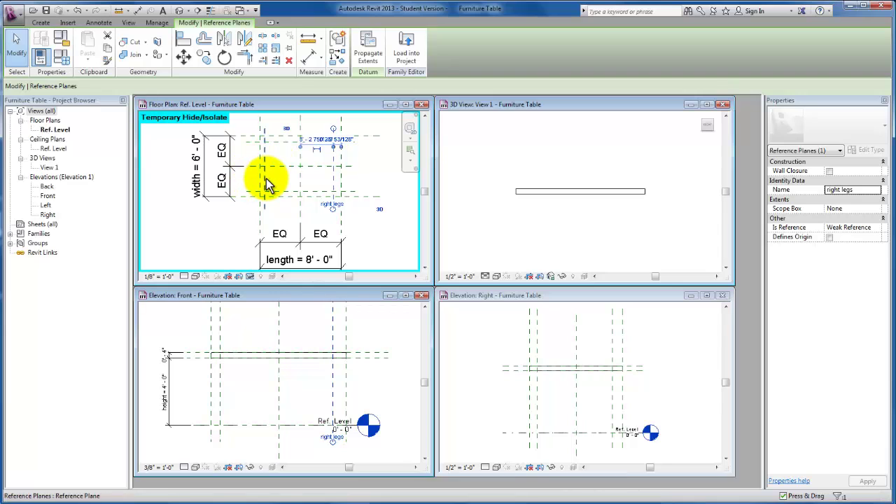
pyautogui.click(861, 189)
pyautogui.write('left leg')
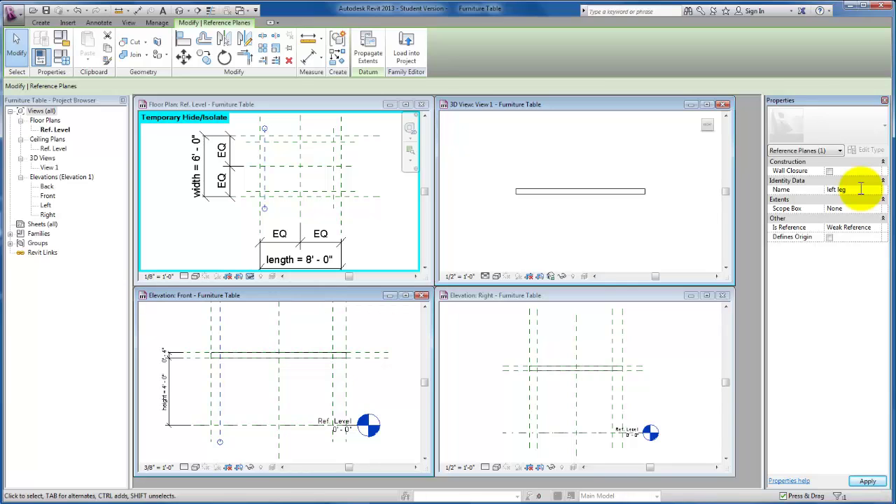
pyautogui.write('s')
pyautogui.click(868, 482)
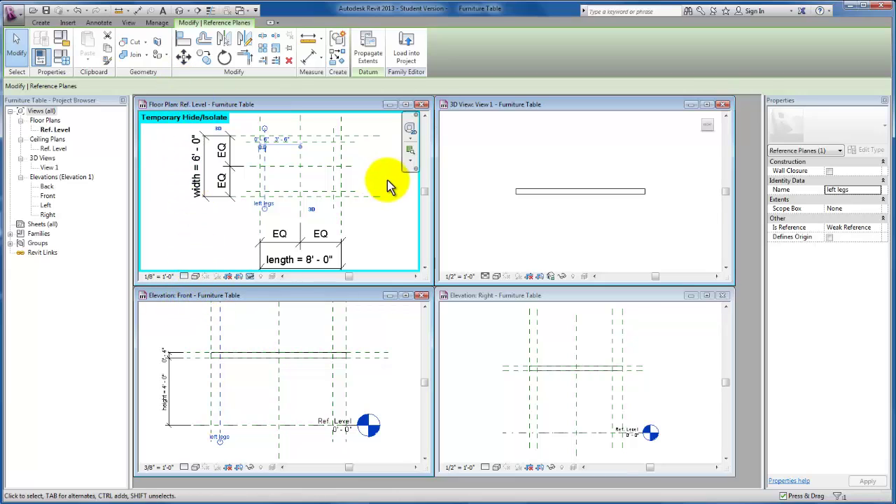
# Add aligned dimensions from the right legs plane and a horizontal leg plane to the table edges
pyautogui.click(323, 62)
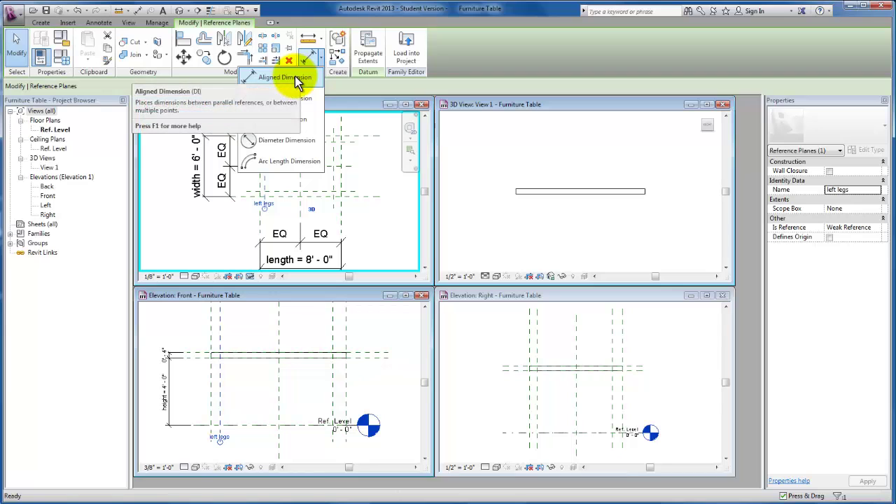
pyautogui.click(295, 76)
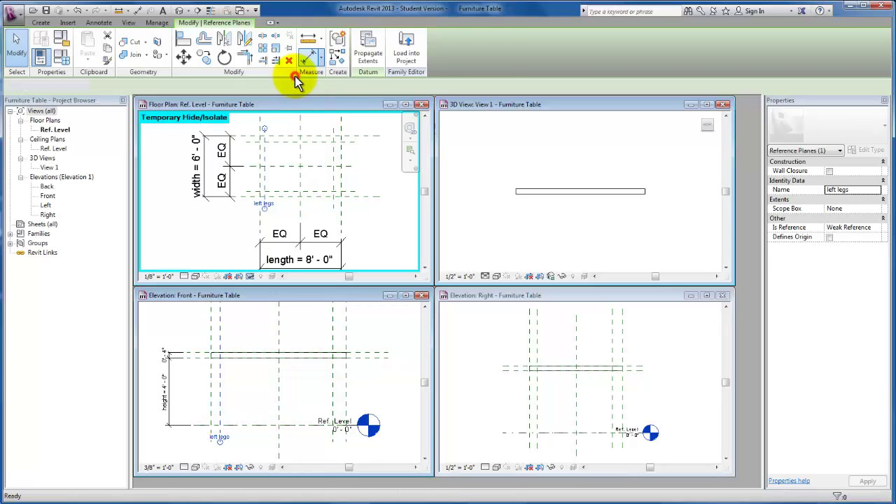
pyautogui.click(335, 155)
pyautogui.moveTo(344, 149)
pyautogui.mouseDown(button='middle')
pyautogui.moveTo(348, 173)
pyautogui.moveTo(341, 166)
pyautogui.mouseUp(button='middle')
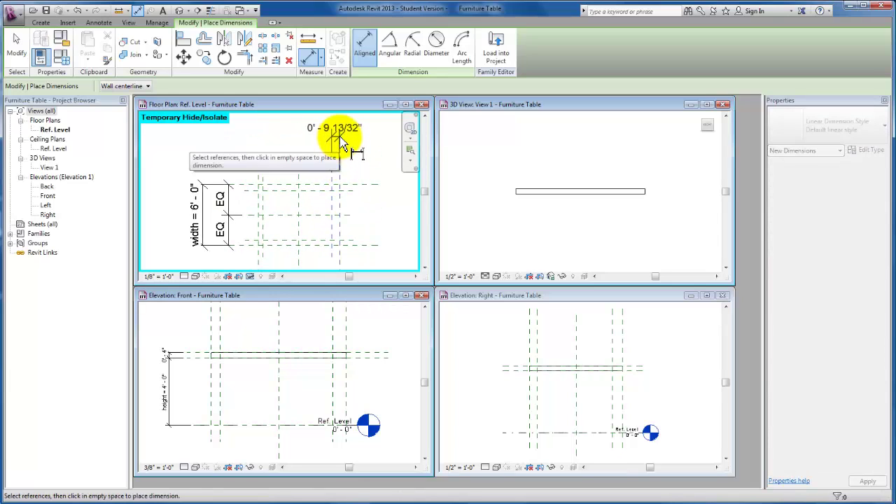
pyautogui.click(341, 144)
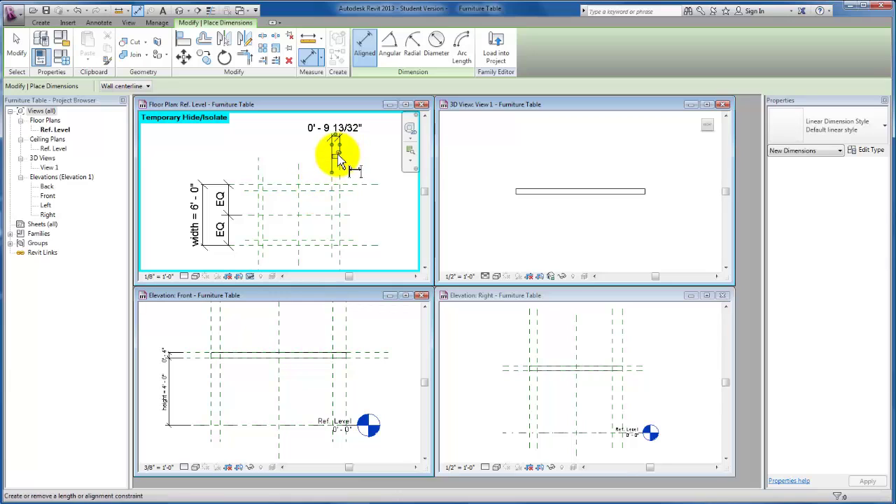
pyautogui.click(313, 184)
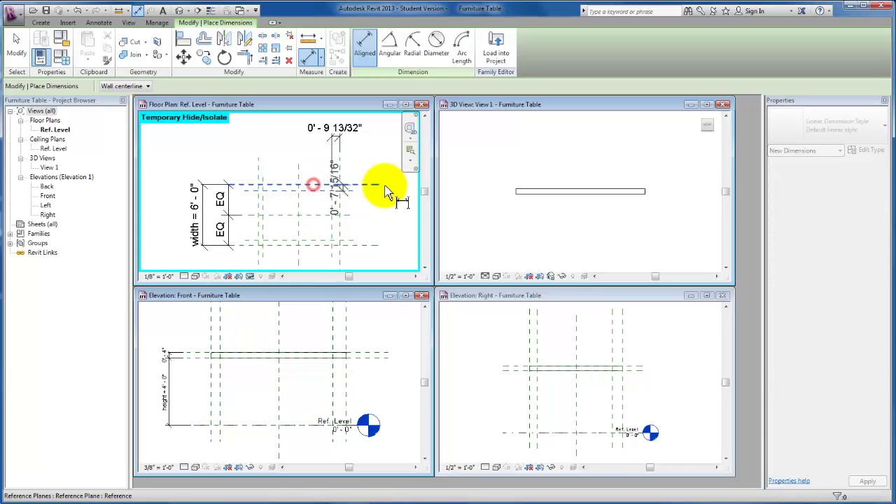
pyautogui.click(400, 192)
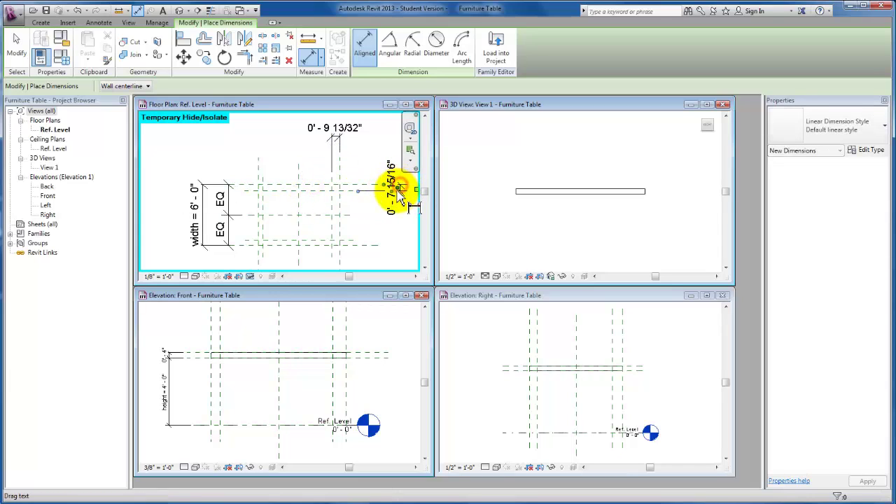
# Dimension the lower and left leg reference planes to the tabletop edges
pyautogui.moveTo(394, 194); pyautogui.dragTo(356, 200, button='middle')
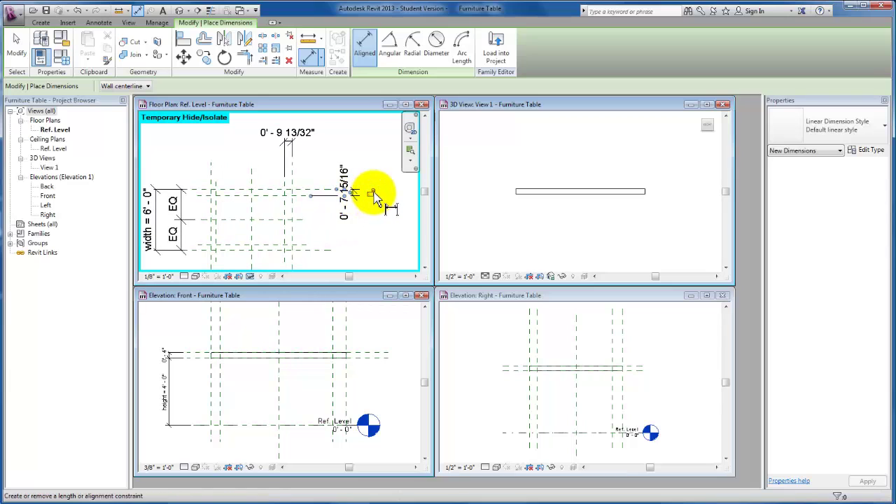
pyautogui.moveTo(359, 236); pyautogui.dragTo(376, 200, button='middle')
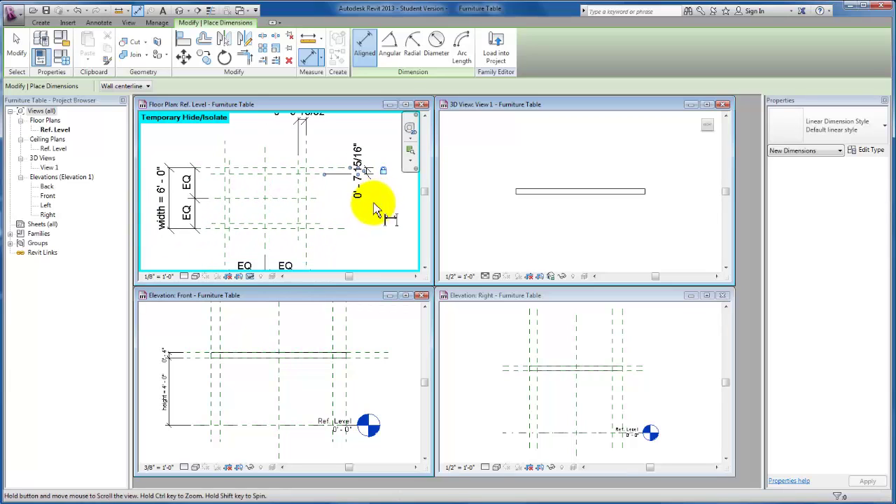
pyautogui.click(284, 223)
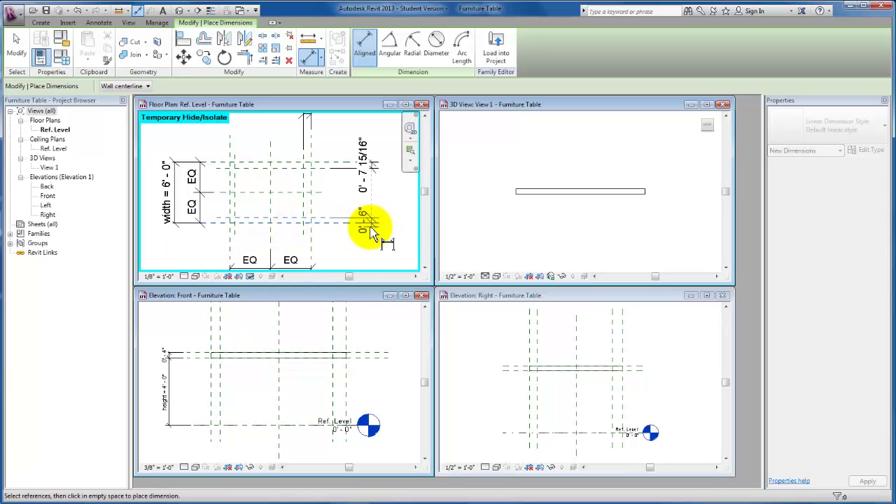
pyautogui.click(389, 220)
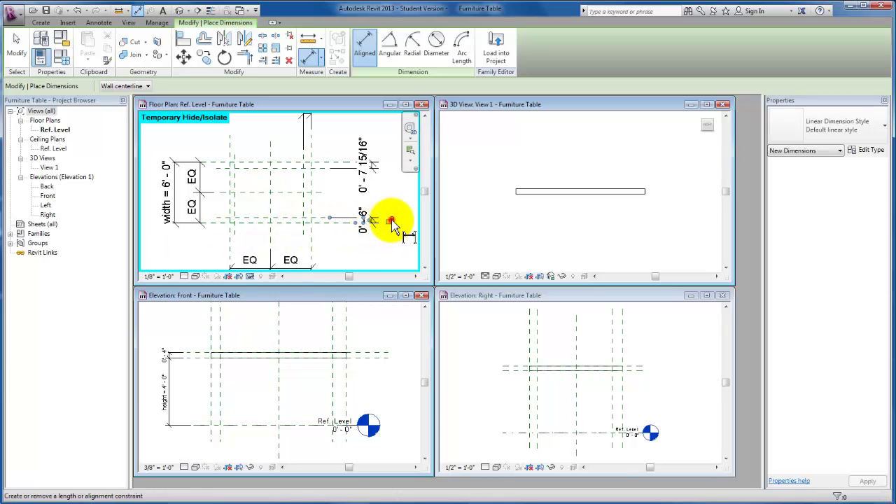
pyautogui.click(233, 180)
pyautogui.moveTo(231, 133); pyautogui.dragTo(236, 170, button='middle')
pyautogui.click(237, 151)
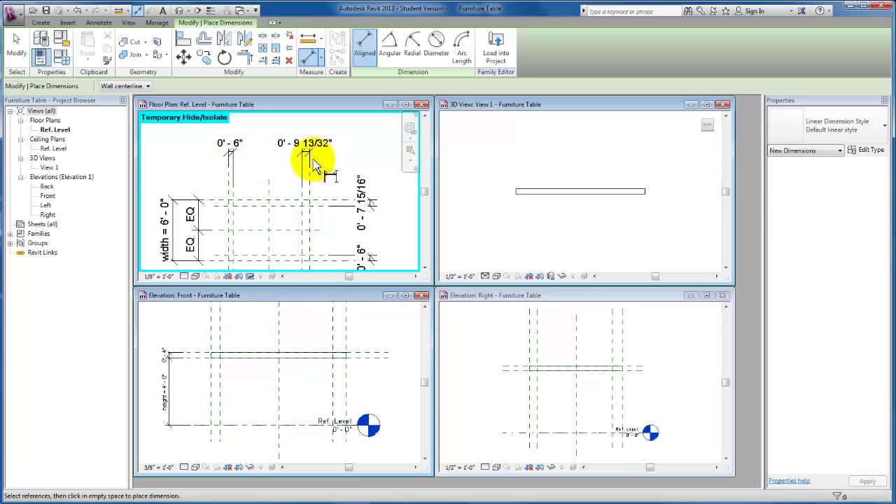
pyautogui.press('Escape')
pyautogui.press('Escape')
pyautogui.scroll(-2, 330, 160)
pyautogui.scroll(1, 337, 187)
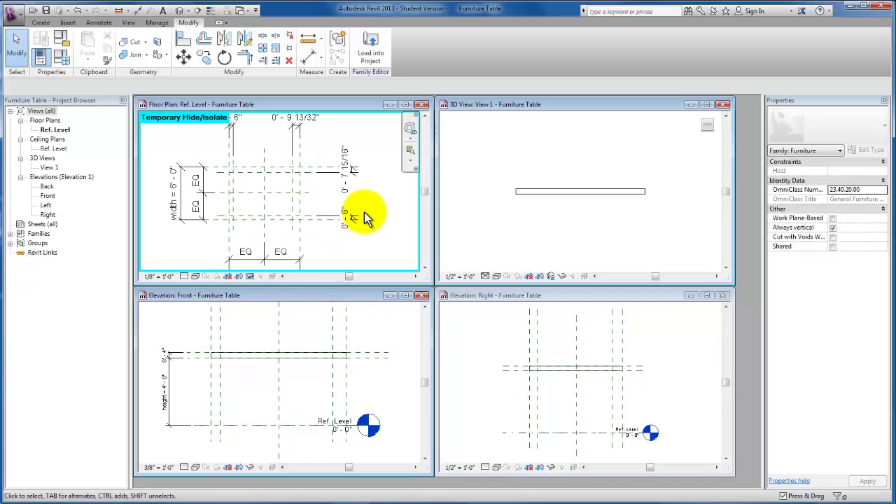
pyautogui.scroll(-2, 351, 221)
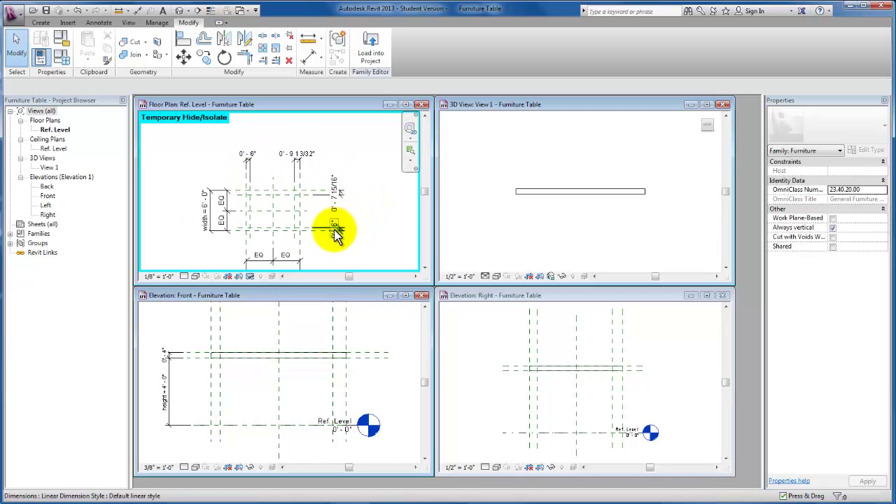
# Select all four leg offset dimensions, moving the 0' - 7 15/16" text aside
pyautogui.click(337, 235)
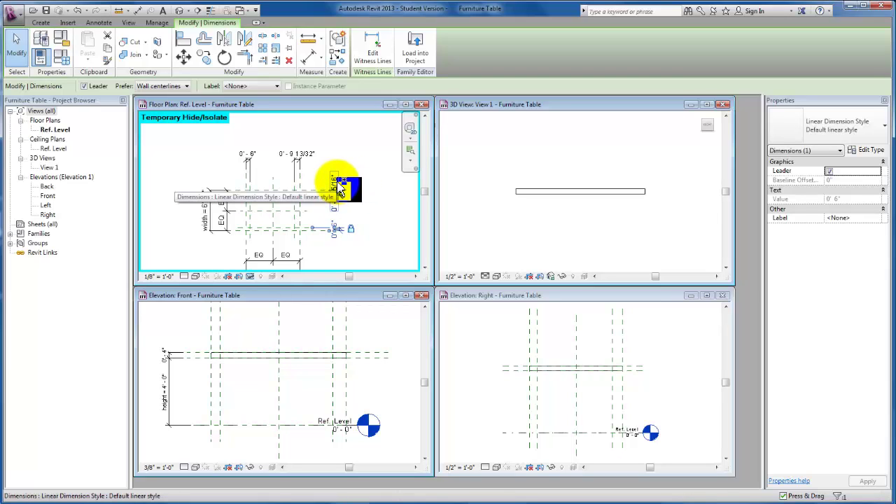
pyautogui.moveTo(343, 196); pyautogui.dragTo(332, 158)
pyautogui.keyDown('ctrl'); pyautogui.click(297, 151); pyautogui.keyUp('ctrl')
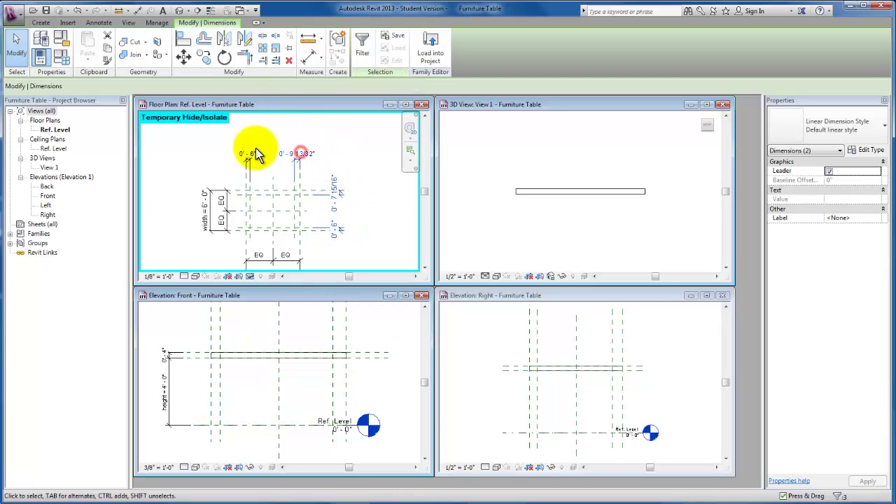
pyautogui.keyDown('ctrl'); pyautogui.click(255, 156); pyautogui.keyUp('ctrl')
# Label the four selected offset dimensions with a new 'inset' parameter
pyautogui.click(271, 88)
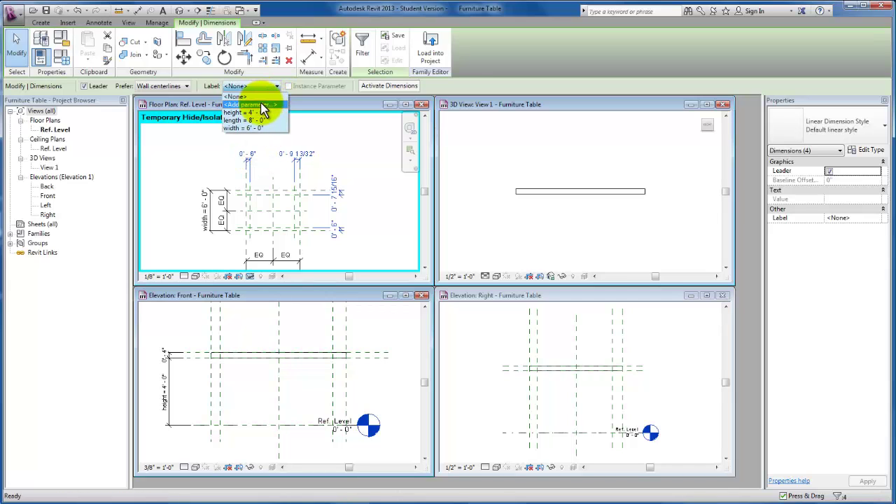
pyautogui.click(260, 104)
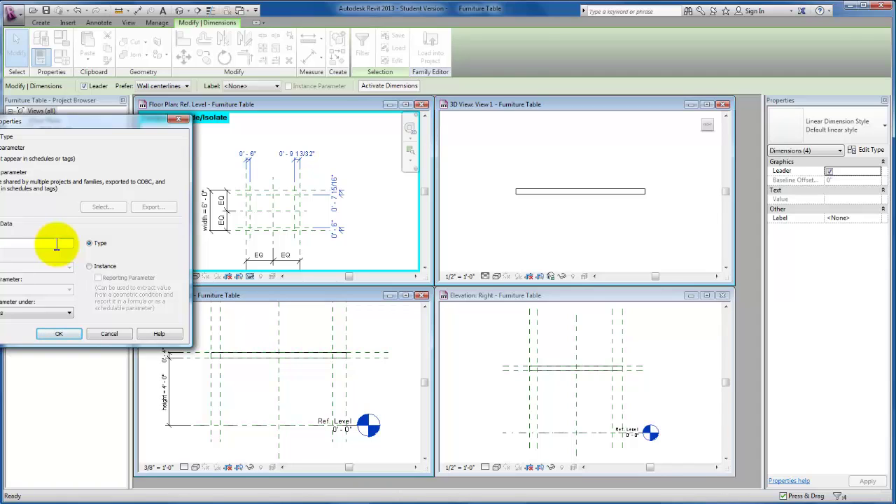
pyautogui.click(59, 334)
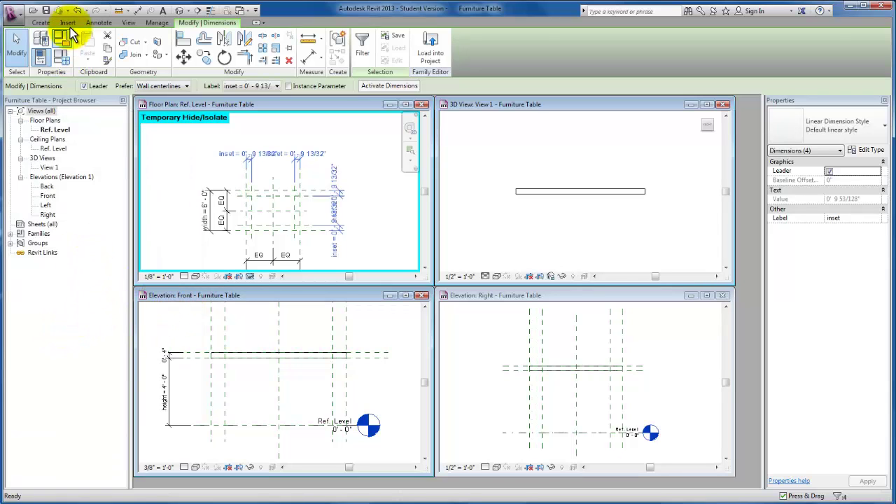
# Set the inset parameter to 0' 4" in Family Types
pyautogui.click(60, 62)
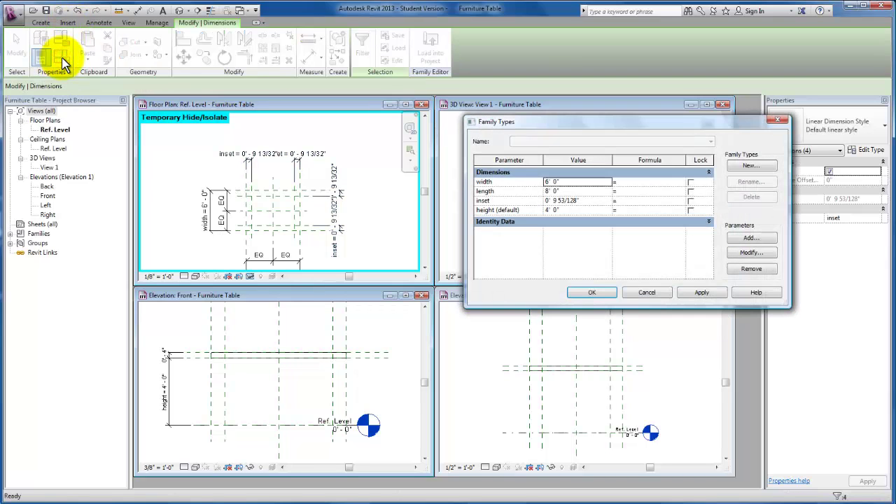
pyautogui.click(586, 200)
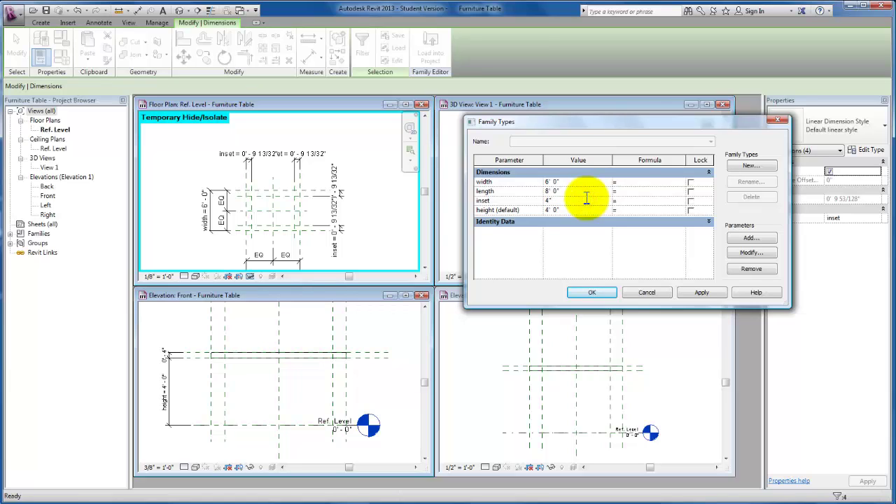
pyautogui.click(701, 294)
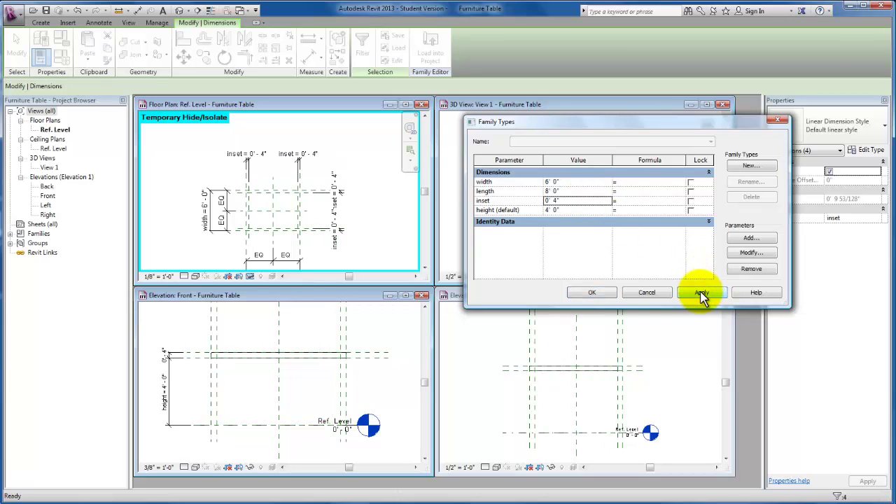
pyautogui.click(590, 294)
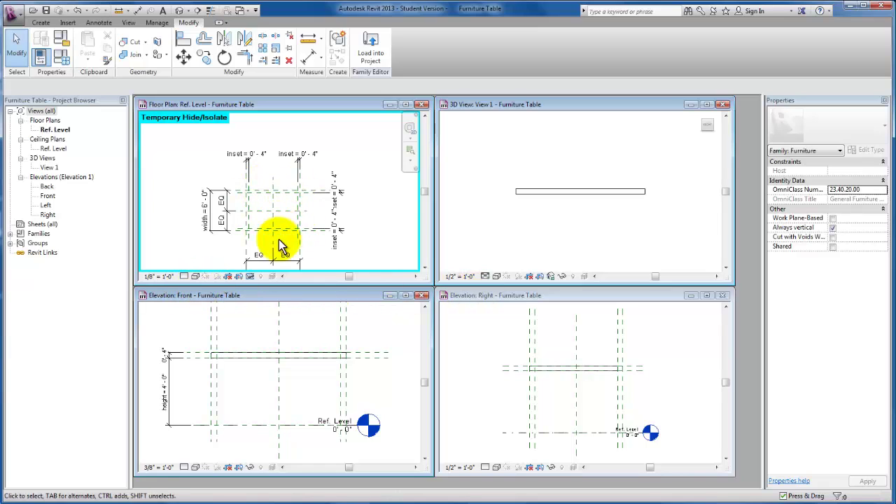
# Unhide the tabletop and show the 3D view from an isometric ViewCube corner
pyautogui.click(250, 276)
pyautogui.click(274, 265)
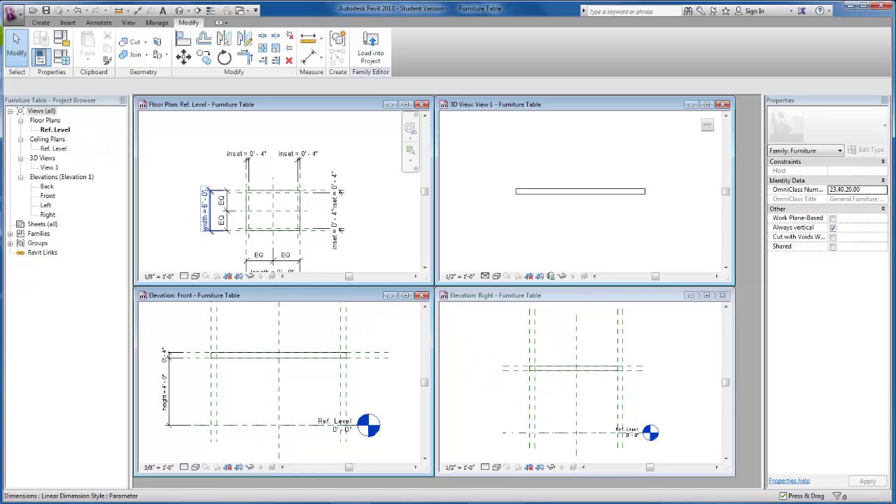
pyautogui.click(40, 23)
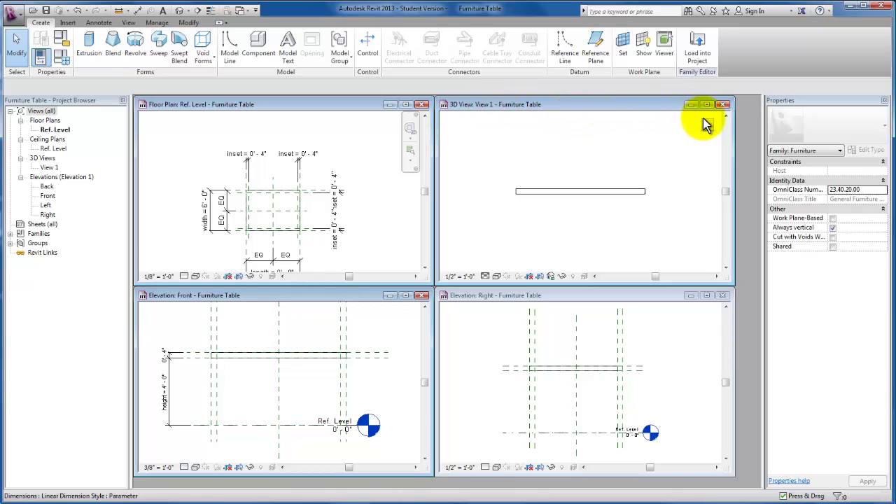
pyautogui.click(654, 105)
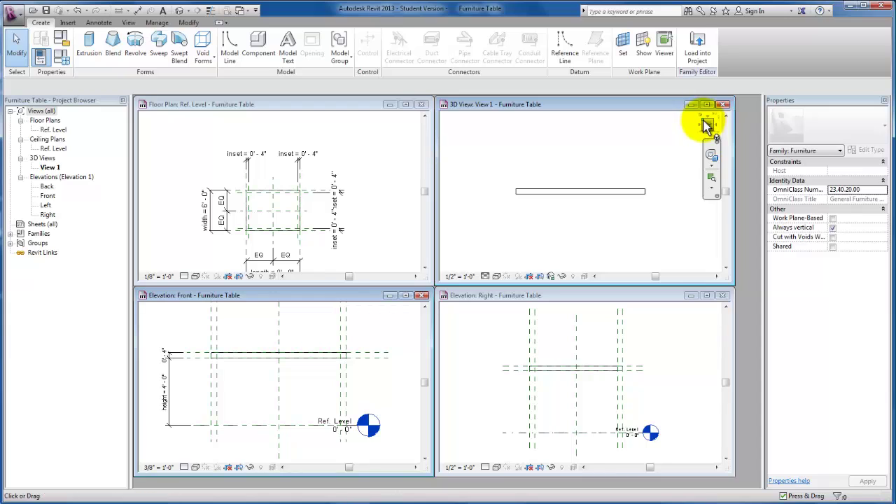
pyautogui.click(704, 121)
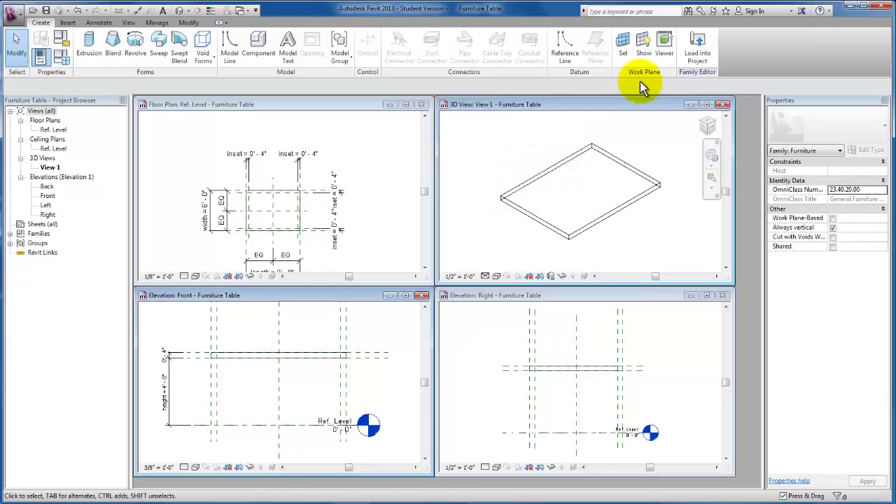
# Make Reference Plane : right legs the active work plane
pyautogui.click(626, 54)
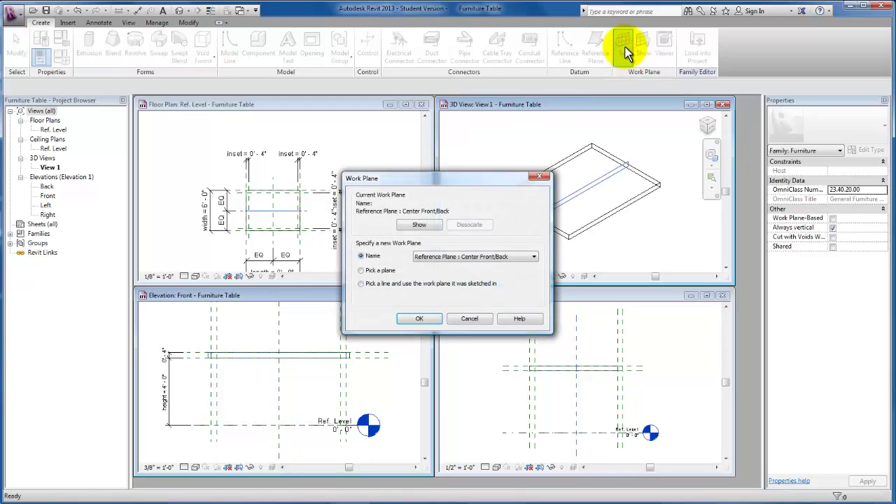
pyautogui.click(533, 257)
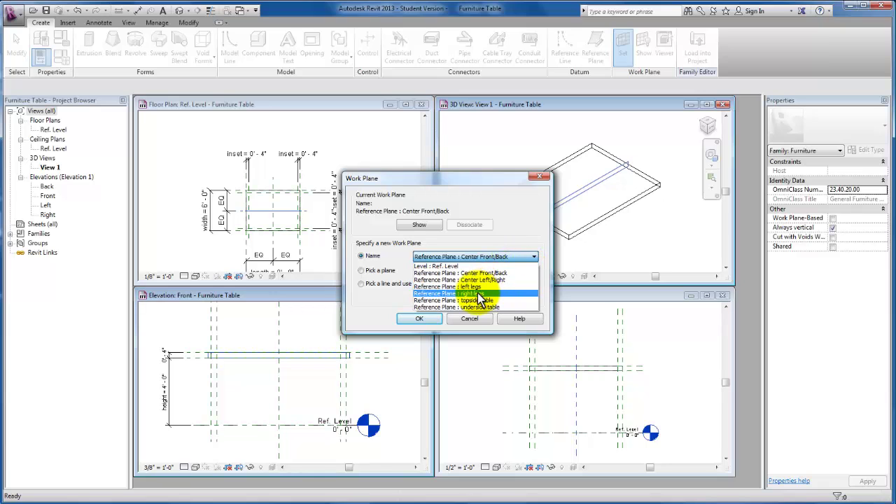
pyautogui.click(500, 180)
pyautogui.moveTo(448, 184); pyautogui.dragTo(334, 183)
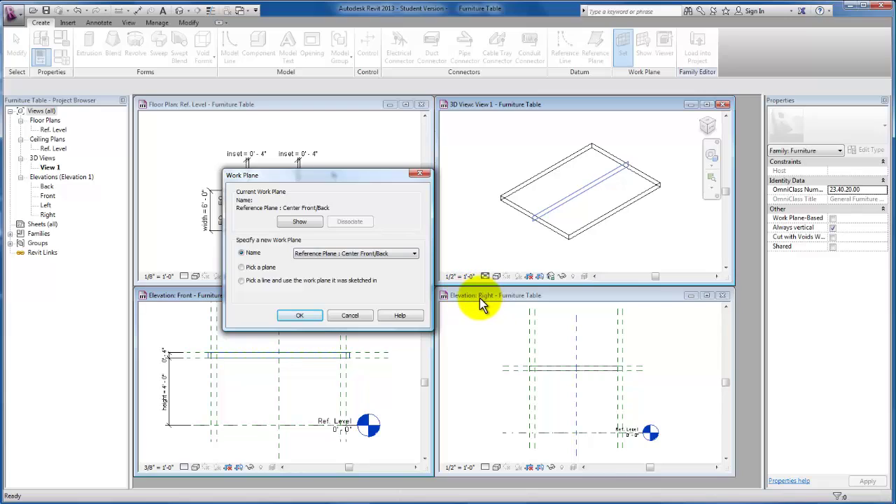
pyautogui.click(407, 256)
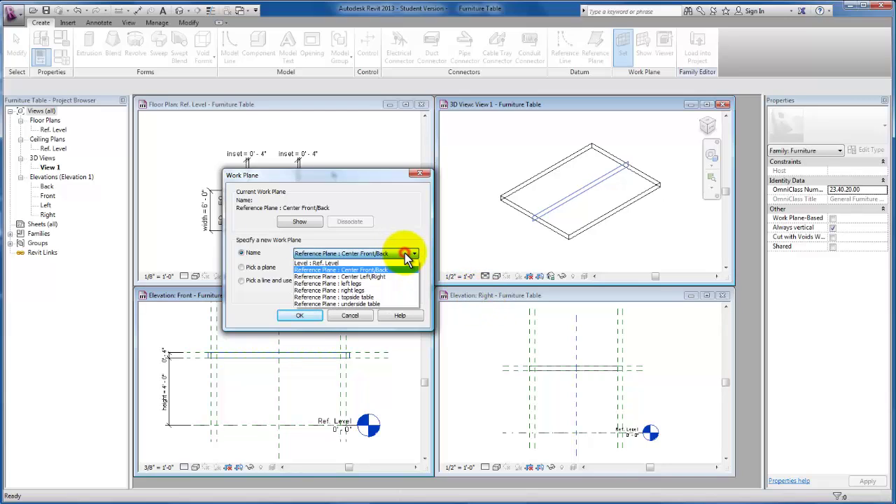
pyautogui.click(358, 290)
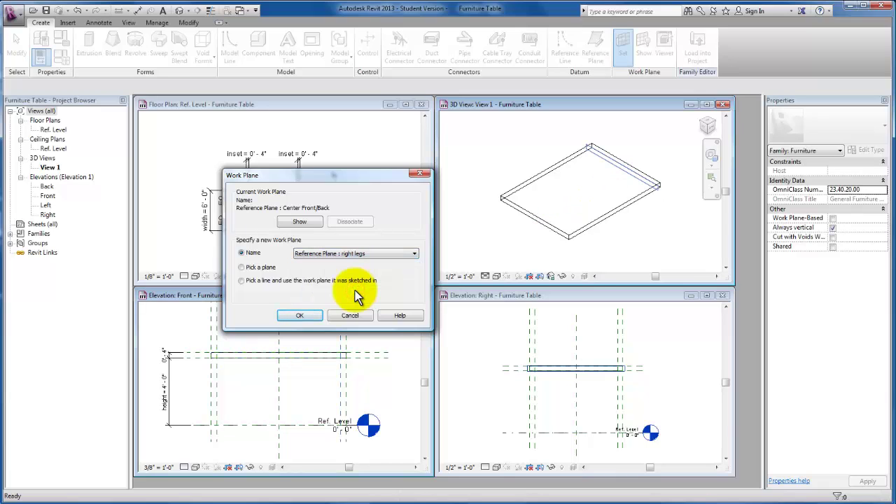
pyautogui.click(299, 316)
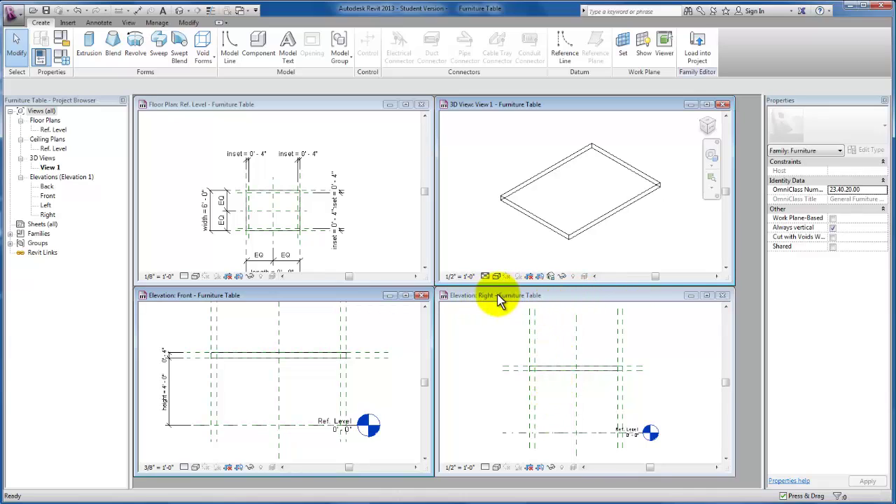
# Start a revolve sketched in the Right elevation for the leg profile
pyautogui.click(136, 43)
pyautogui.click(473, 332)
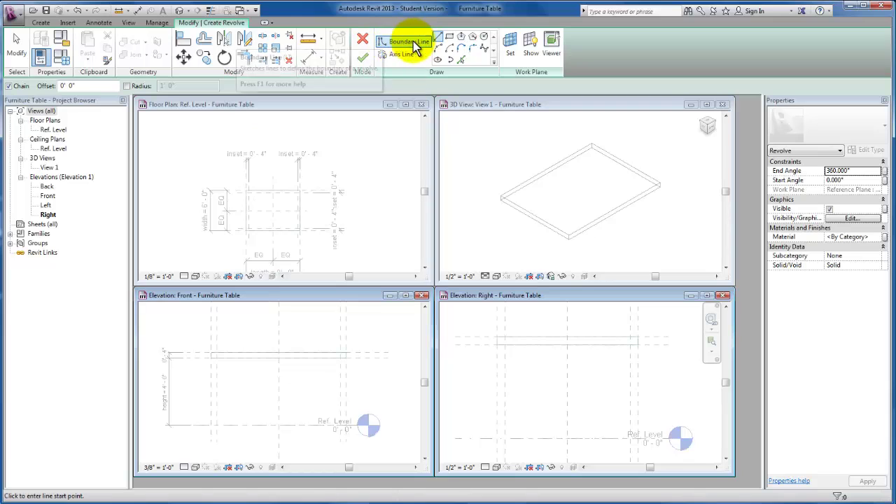
pyautogui.scroll(2, 507, 350)
pyautogui.click(506, 342)
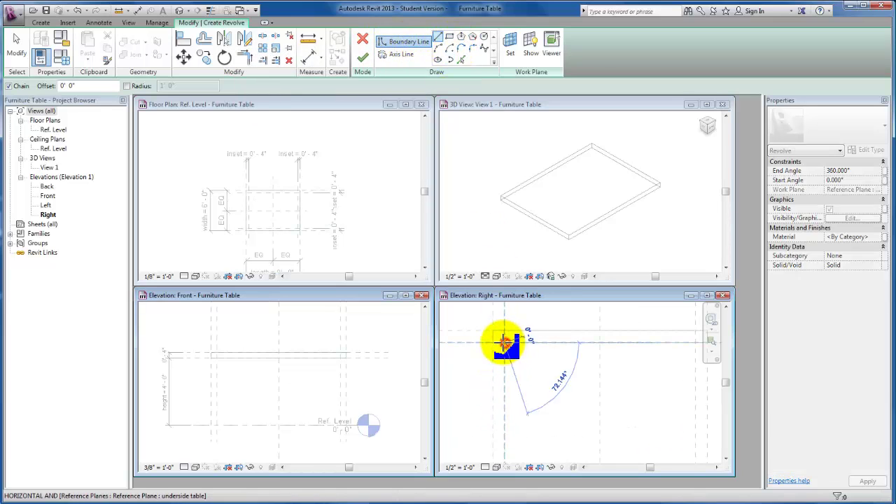
pyautogui.scroll(1, 500, 338)
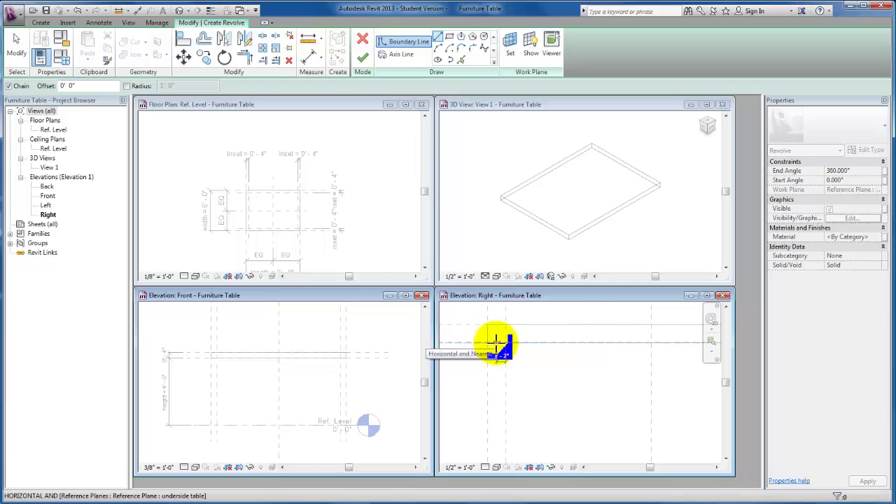
pyautogui.click(497, 341)
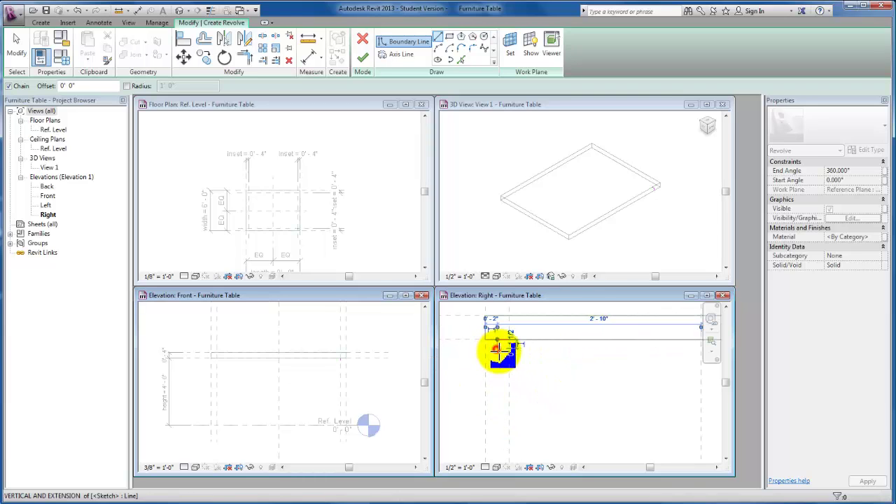
pyautogui.press('Escape')
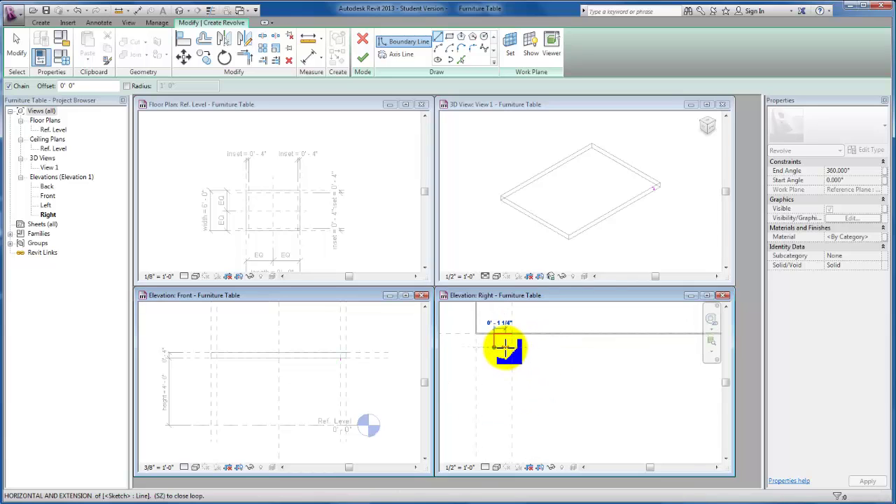
pyautogui.click(504, 356)
pyautogui.press('Escape')
# Draw the leg boundary from the tabletop plane down to Ref. Level with a stepped foot
pyautogui.click(508, 355)
pyautogui.moveTo(496, 410); pyautogui.dragTo(510, 356, button='middle')
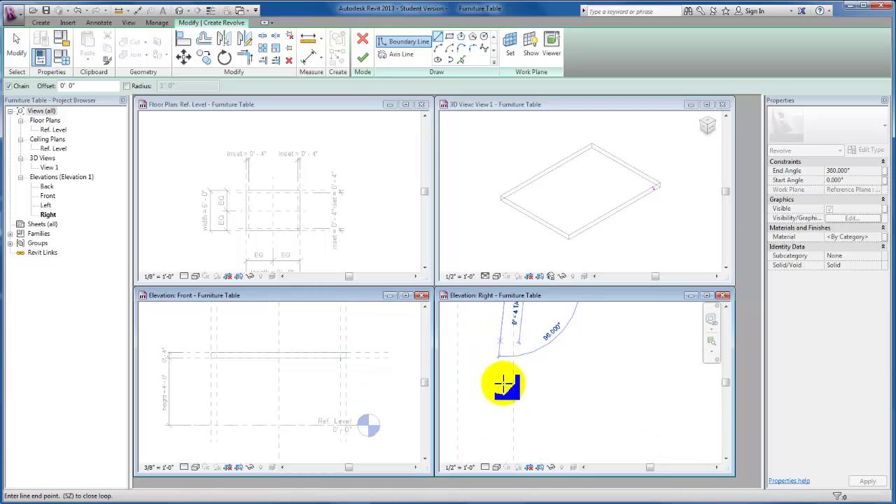
pyautogui.moveTo(497, 399); pyautogui.dragTo(495, 379, button='middle')
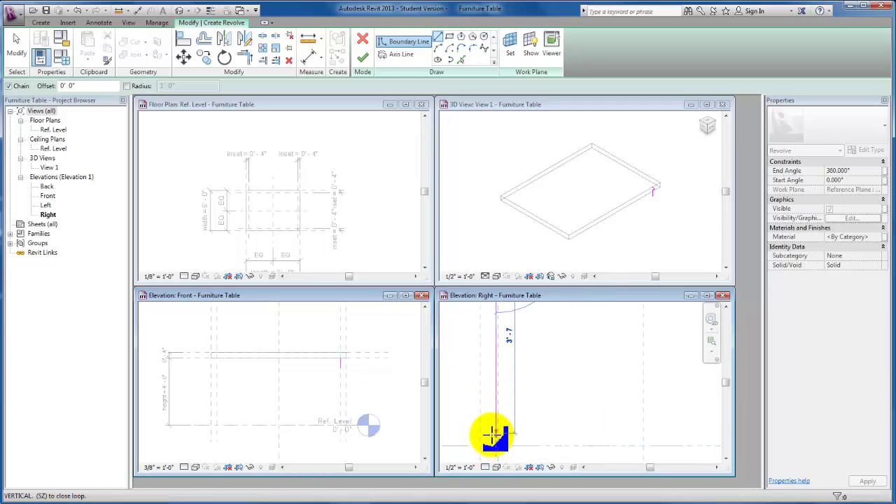
pyautogui.click(494, 435)
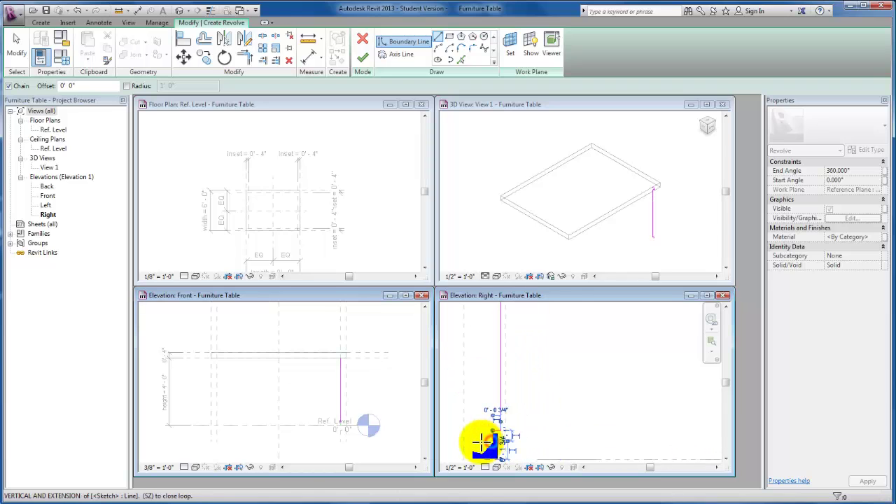
pyautogui.moveTo(492, 453); pyautogui.dragTo(490, 448, button='middle')
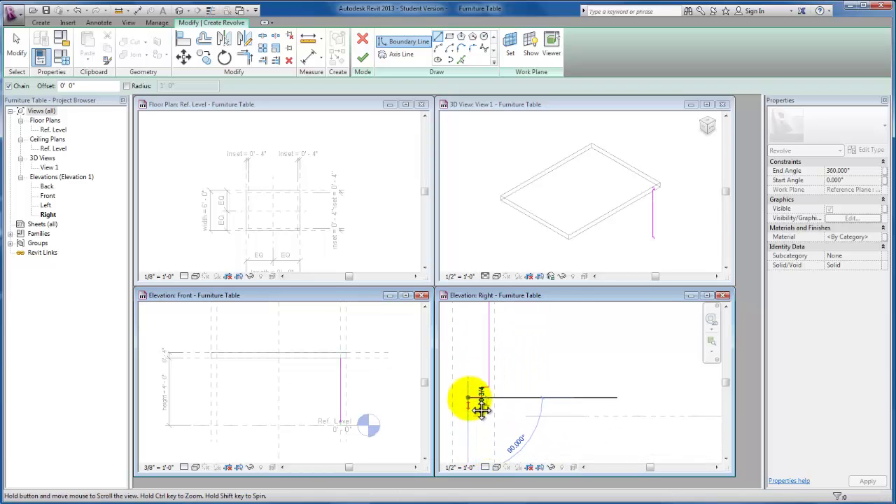
pyautogui.moveTo(483, 406); pyautogui.dragTo(487, 395, button='middle')
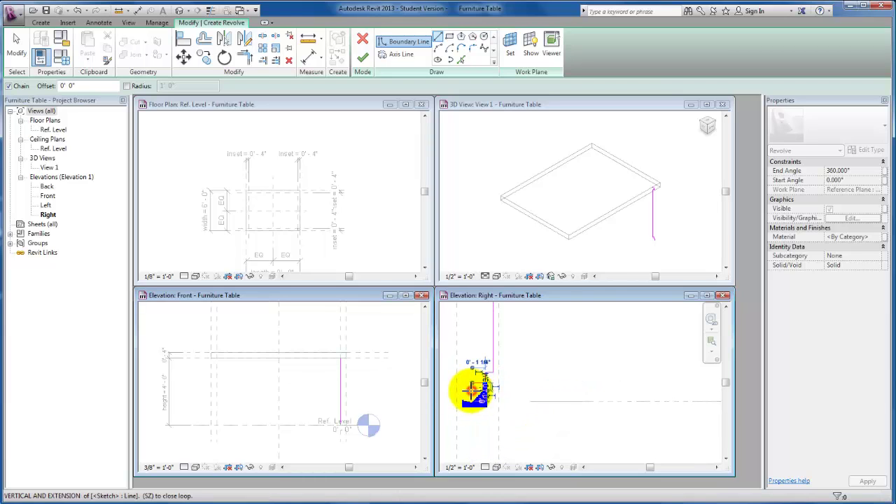
pyautogui.scroll(3, 473, 389)
pyautogui.click(467, 391)
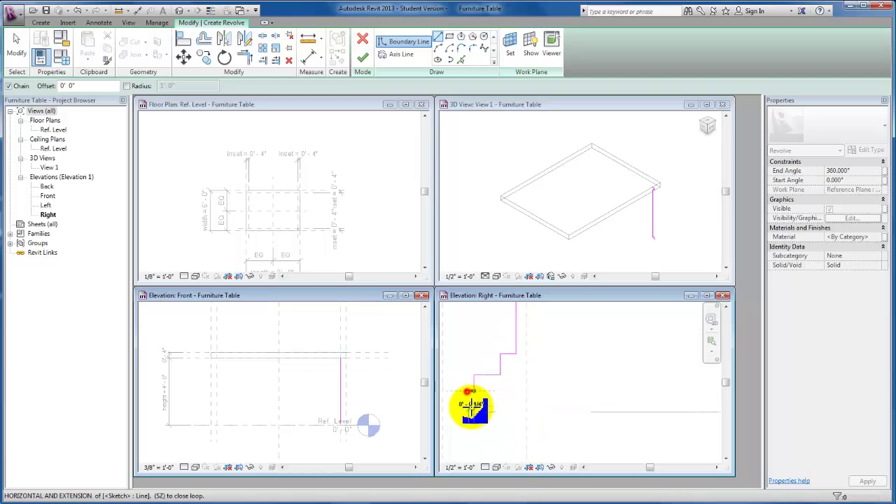
pyautogui.click(469, 411)
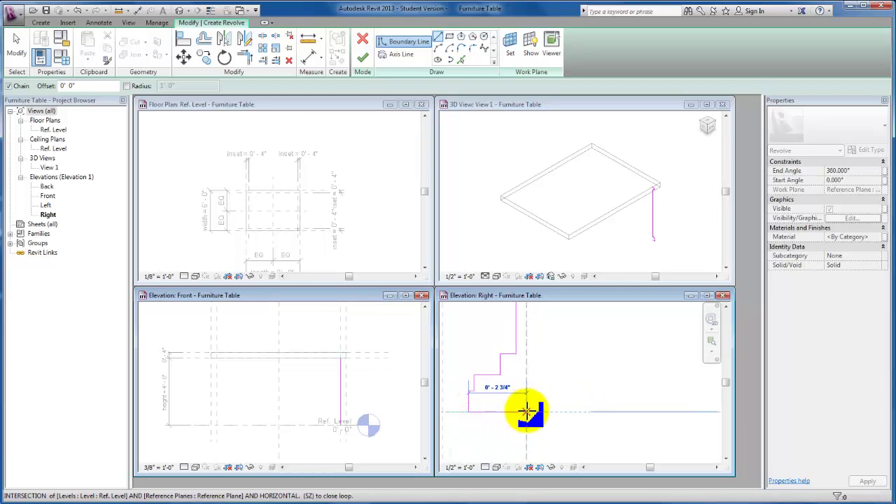
pyautogui.click(526, 411)
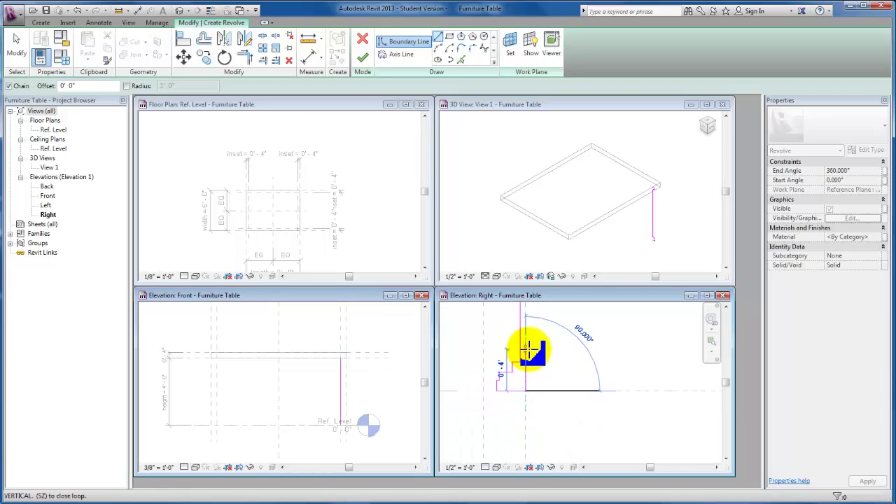
pyautogui.moveTo(524, 410); pyautogui.dragTo(519, 454, button='middle')
pyautogui.moveTo(516, 350); pyautogui.dragTo(524, 414, button='middle')
pyautogui.click(521, 317)
pyautogui.moveTo(521, 318)
pyautogui.mouseDown(button='middle')
pyautogui.moveTo(542, 394)
pyautogui.moveTo(539, 357)
pyautogui.moveTo(530, 376)
pyautogui.moveTo(524, 369)
pyautogui.mouseUp(button='middle')
pyautogui.scroll(-2, 542, 361)
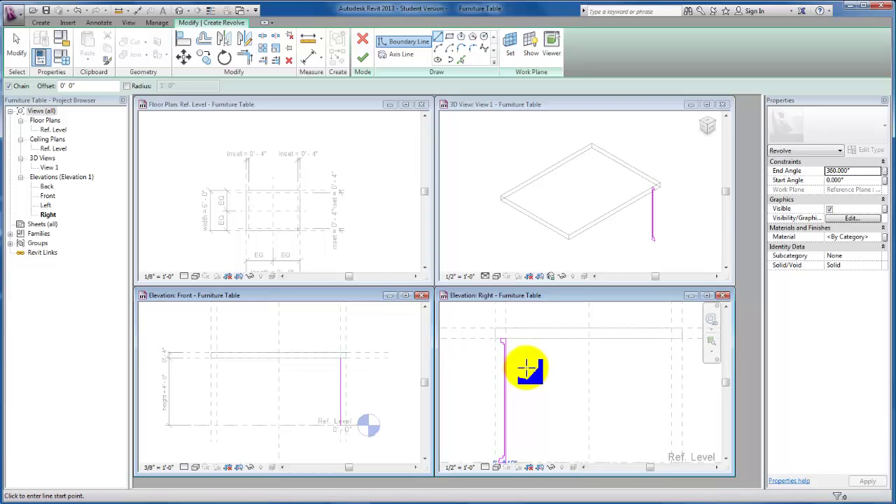
# Draw a vertical axis line beside the leg profile in the Right elevation
pyautogui.click(402, 56)
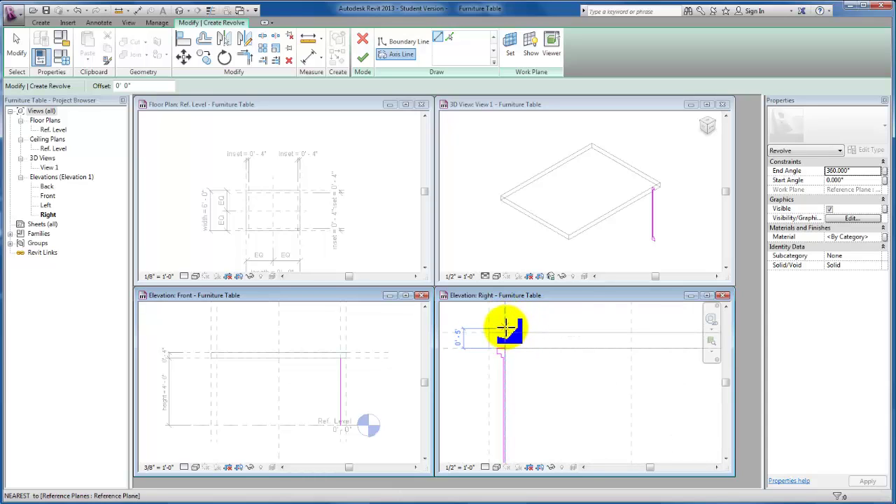
pyautogui.click(503, 327)
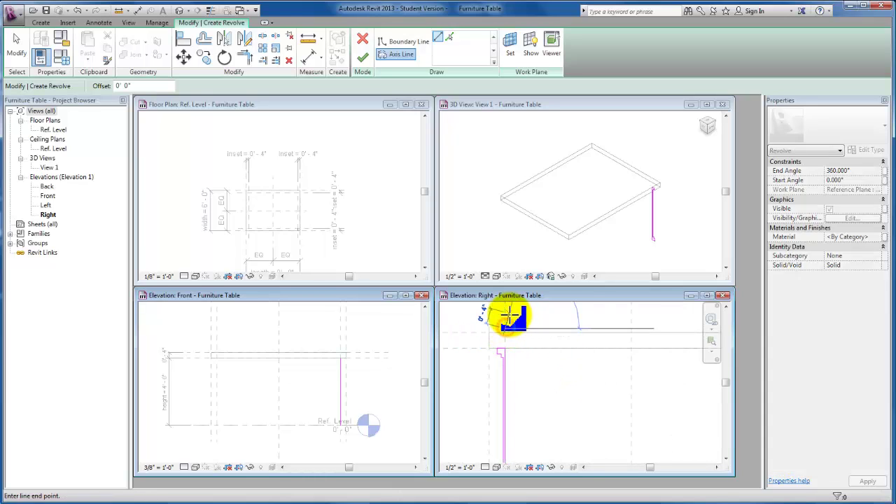
pyautogui.moveTo(509, 322); pyautogui.dragTo(504, 336, button='middle')
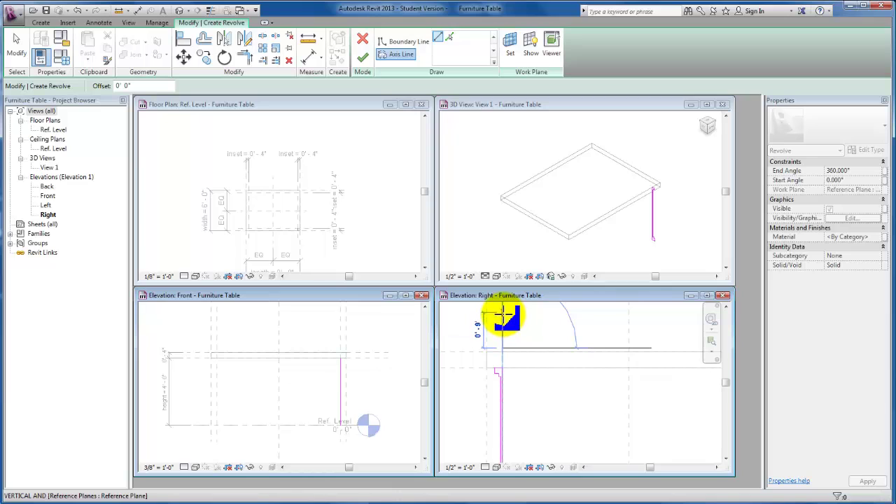
pyautogui.click(502, 314)
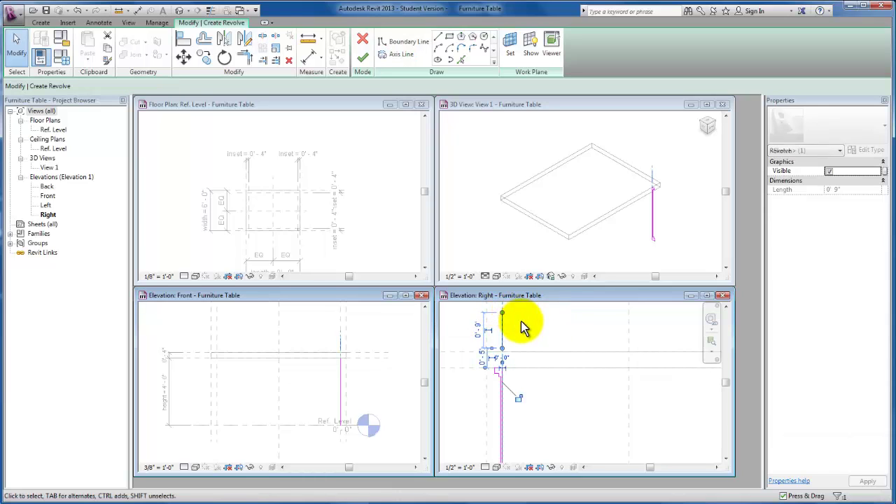
pyautogui.click(518, 428)
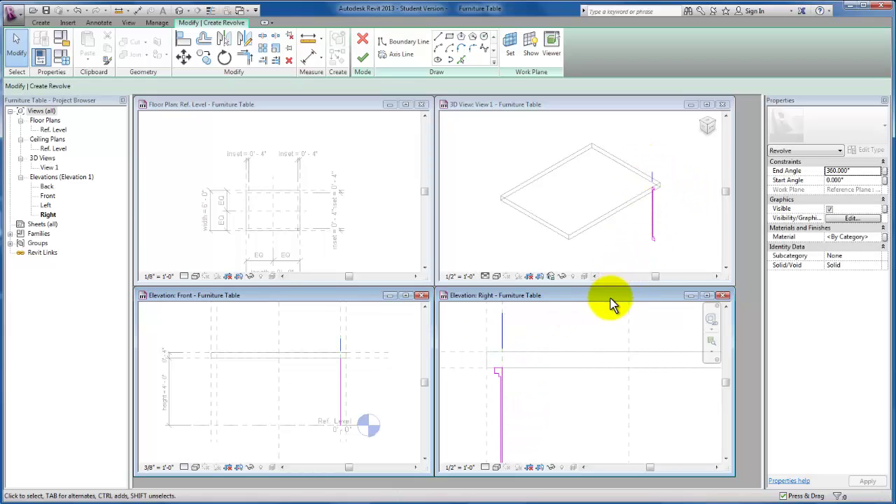
pyautogui.scroll(-1, 527, 396)
pyautogui.scroll(-3, 526, 396)
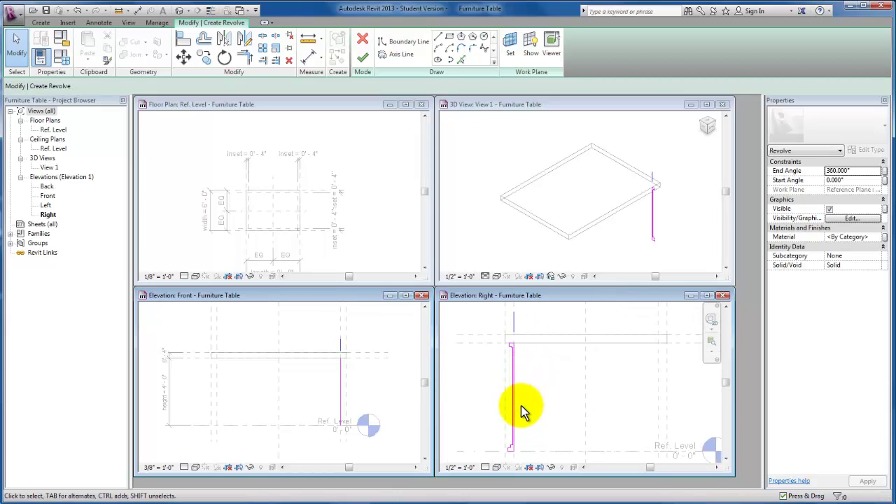
pyautogui.scroll(2, 519, 411)
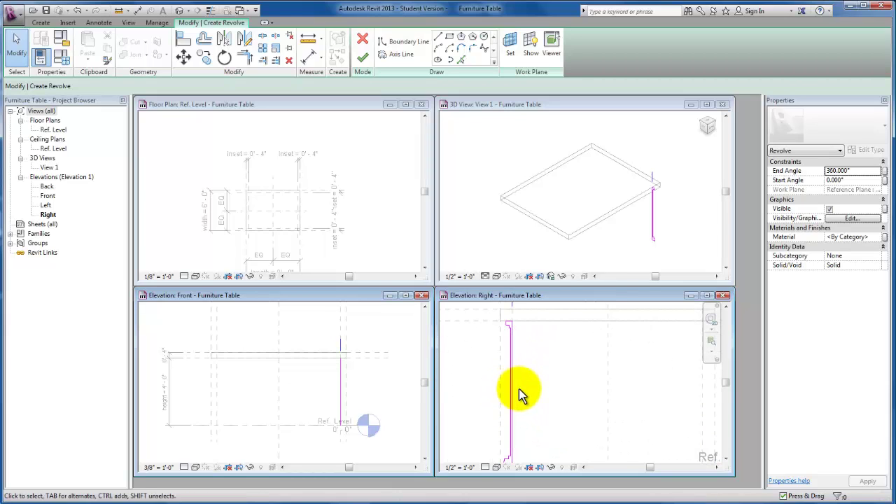
pyautogui.scroll(-2, 519, 389)
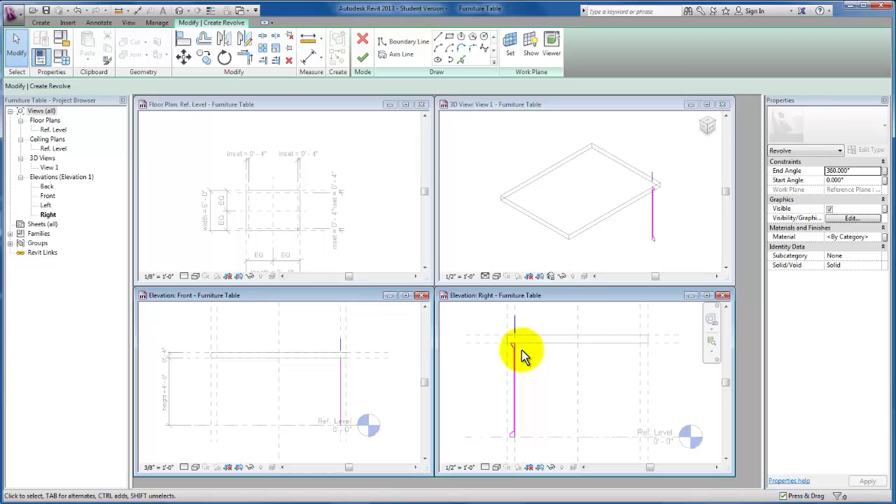
# Finish the revolve to create the solid turned leg, and zoom the 3D view to inspect it
pyautogui.click(363, 61)
pyautogui.scroll(3, 633, 171)
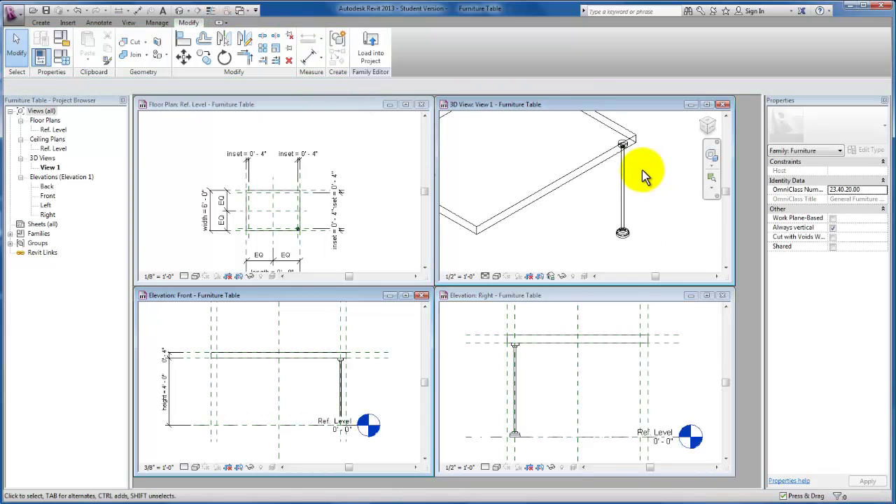
pyautogui.scroll(2, 628, 152)
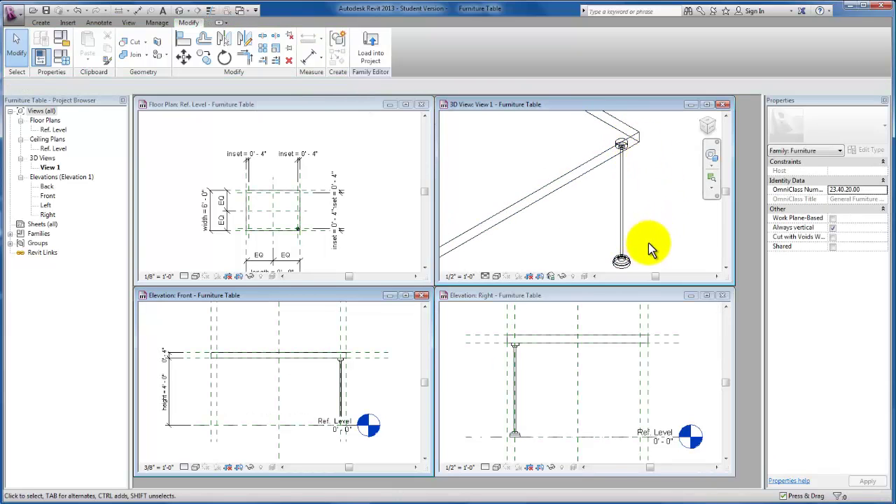
pyautogui.scroll(-2, 650, 245)
pyautogui.scroll(-3, 580, 244)
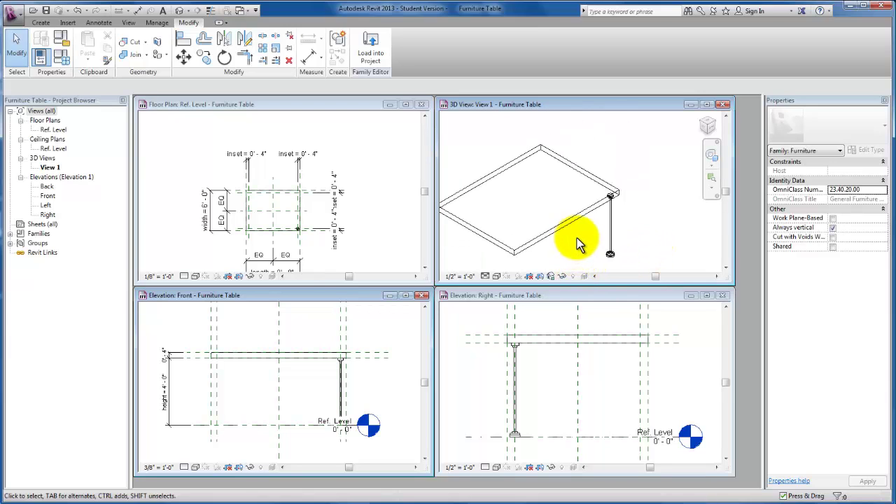
pyautogui.scroll(3, 530, 372)
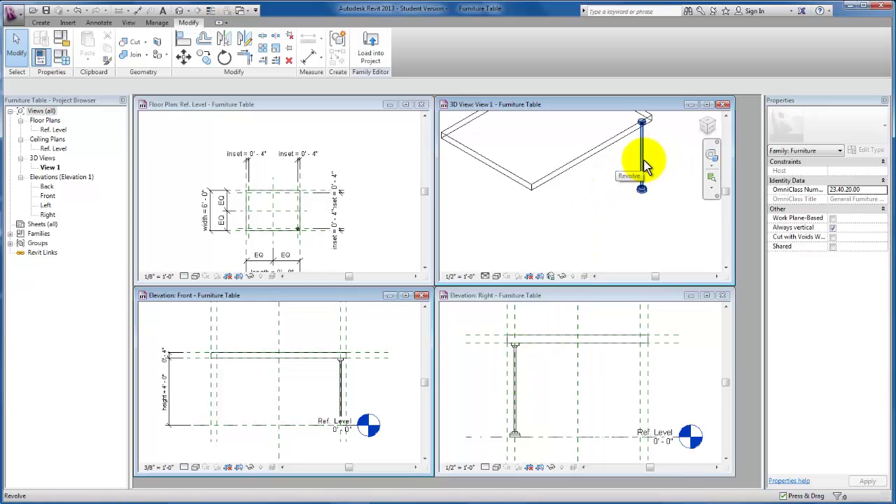
pyautogui.scroll(2, 518, 375)
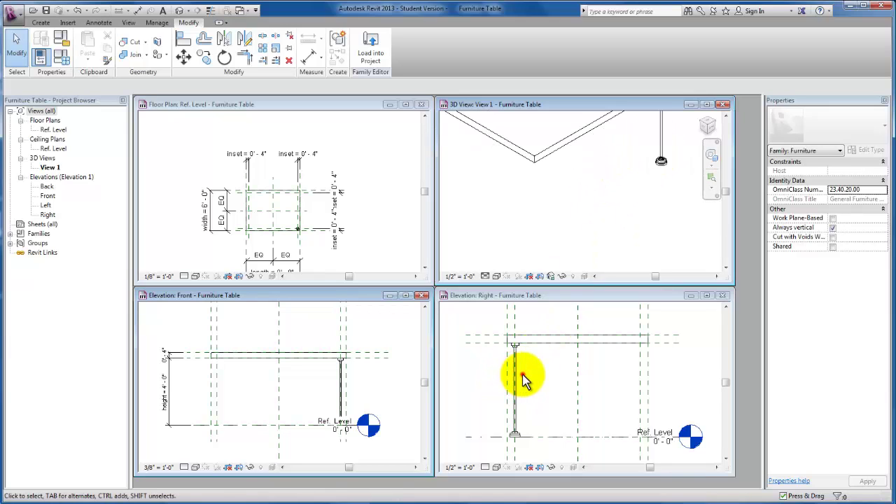
pyautogui.scroll(2, 521, 378)
# Reopen the leg's revolve sketch and reshape the foot by moving and stretching a profile line
pyautogui.click(517, 378)
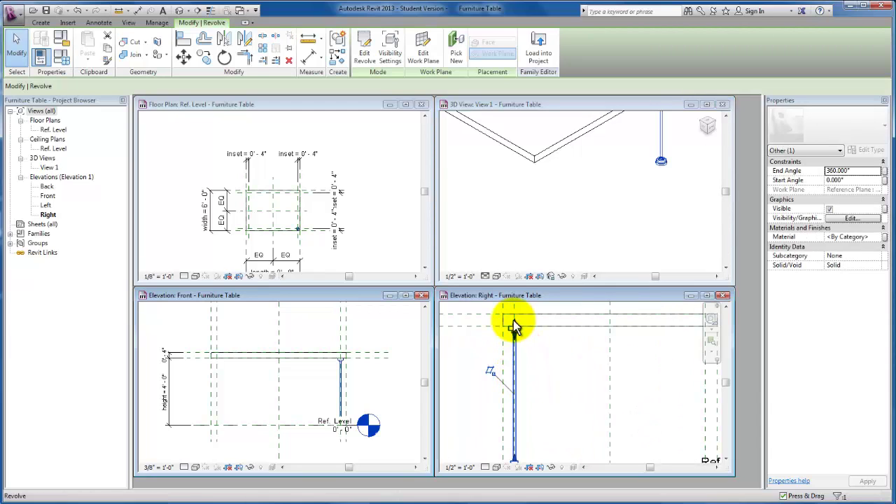
pyautogui.click(365, 56)
pyautogui.scroll(2, 529, 371)
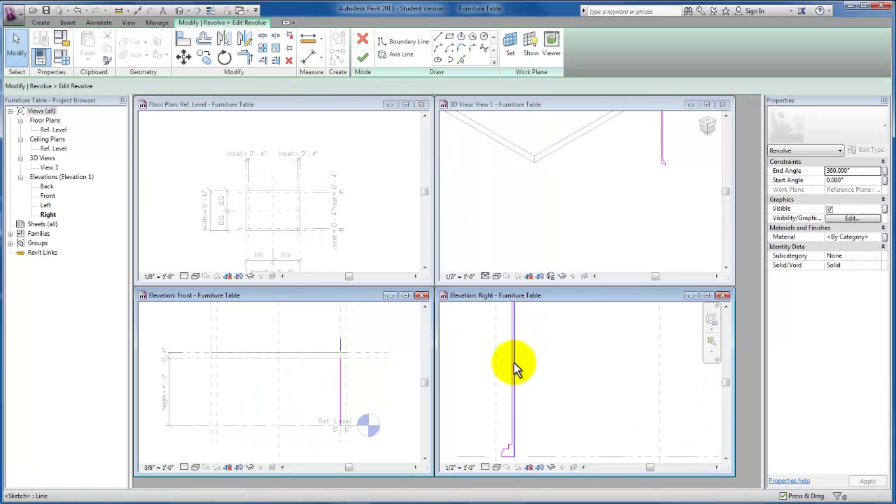
pyautogui.click(514, 364)
pyautogui.moveTo(516, 367); pyautogui.dragTo(536, 372)
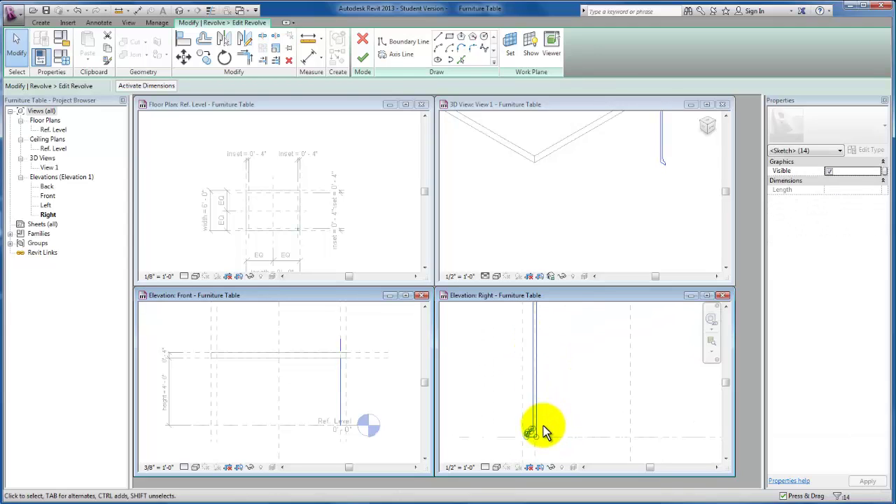
pyautogui.moveTo(530, 430)
pyautogui.mouseDown()
pyautogui.moveTo(541, 440)
pyautogui.moveTo(530, 429)
pyautogui.mouseUp()
pyautogui.press('Escape')
# Finish the revolve again to rebuild the footed solid leg
pyautogui.scroll(-2, 554, 368)
pyautogui.scroll(2, 552, 359)
pyautogui.scroll(1, 538, 354)
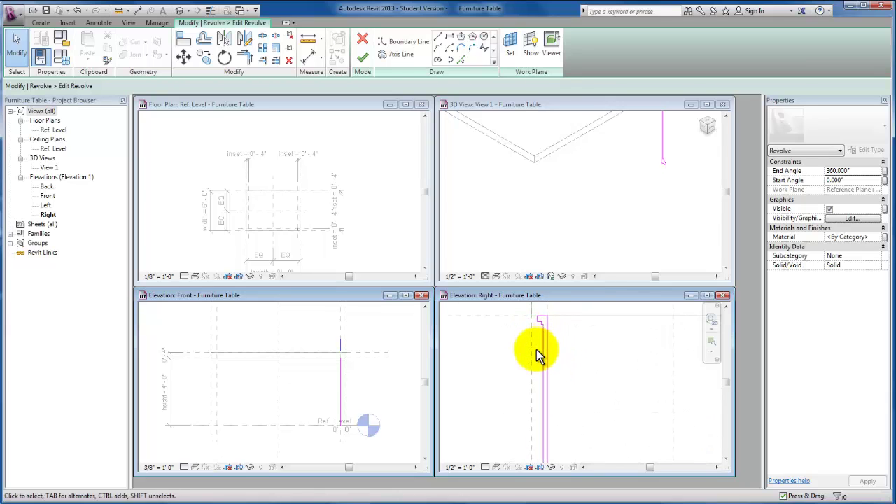
pyautogui.scroll(-1, 564, 359)
pyautogui.click(362, 57)
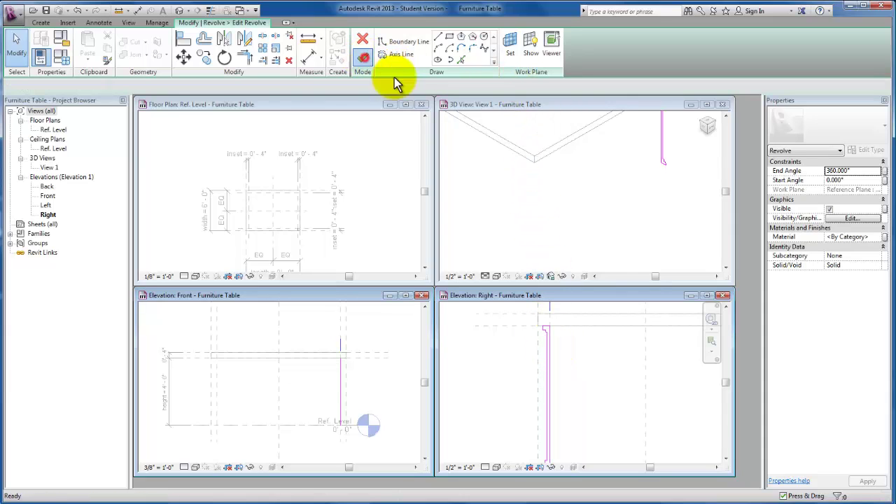
# Deselect the leg and make the floor plan the active view
pyautogui.click(598, 393)
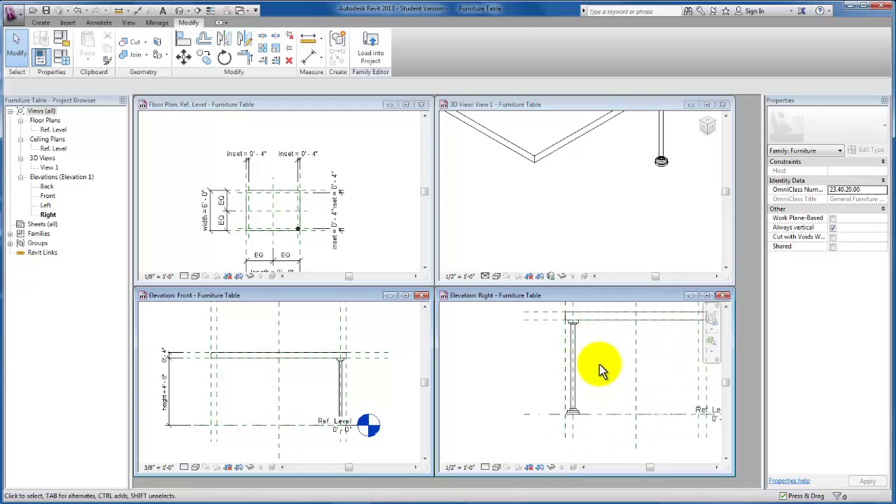
pyautogui.scroll(-1, 600, 368)
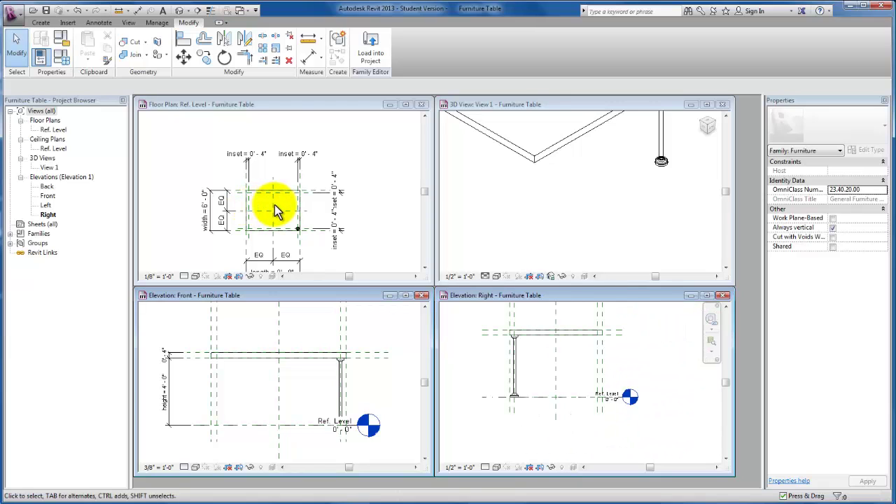
pyautogui.click(259, 104)
pyautogui.scroll(4, 298, 232)
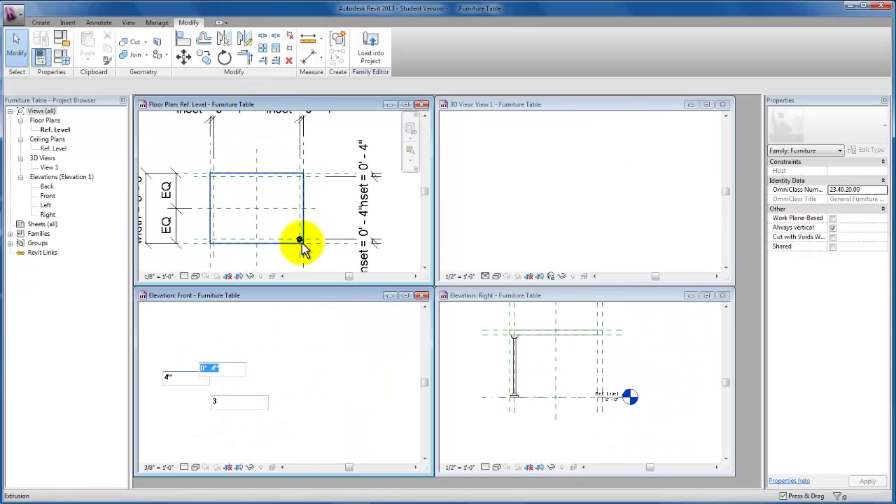
pyautogui.scroll(-3, 302, 235)
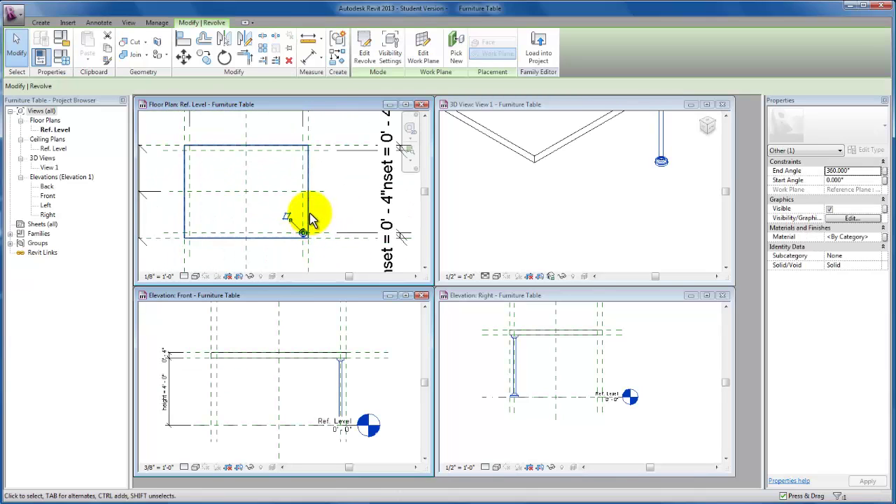
# Copy the leg from its centre to the top-right corner of the tabletop
pyautogui.click(206, 59)
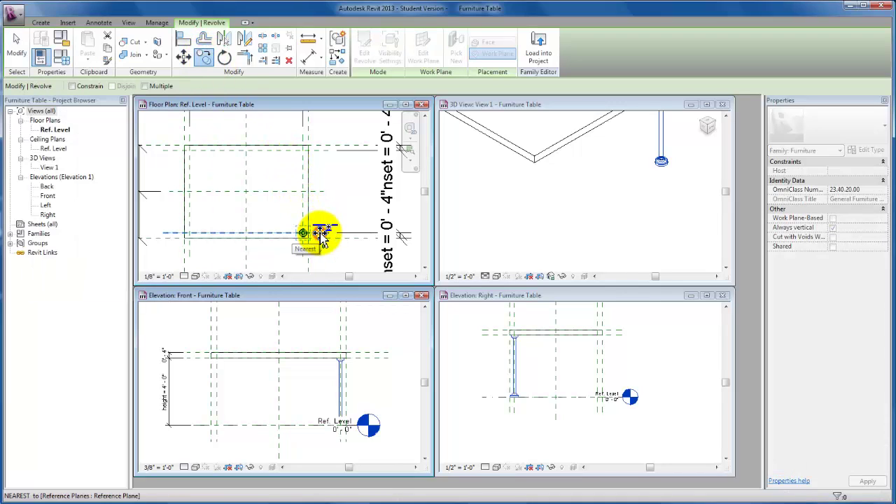
pyautogui.click(320, 238)
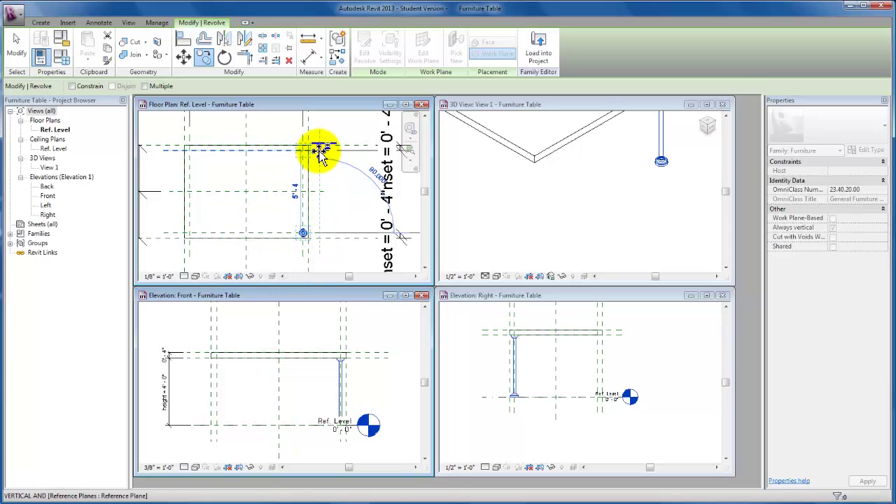
pyautogui.click(319, 153)
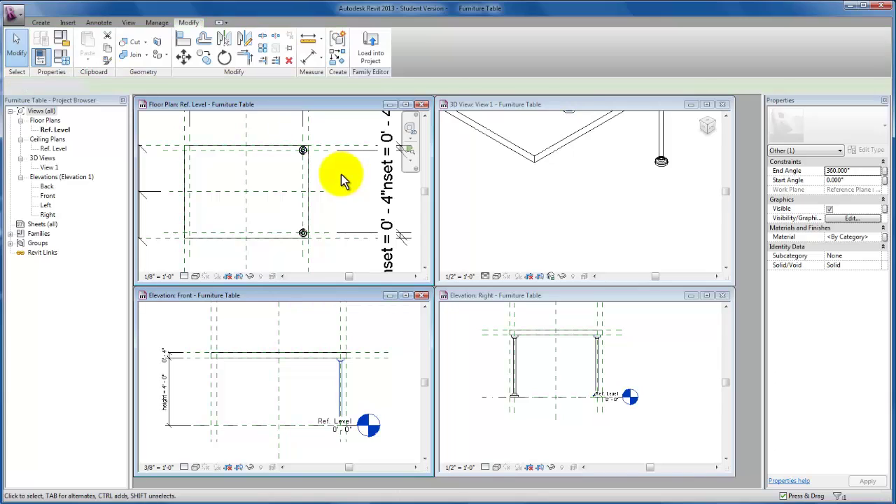
pyautogui.click(342, 173)
pyautogui.click(303, 152)
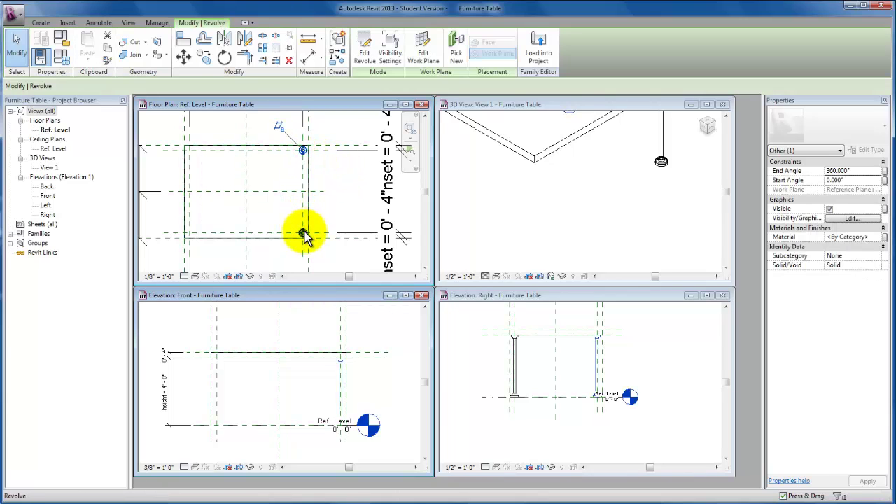
# Mirror both right legs across the Center Left/Right reference plane to create the left legs
pyautogui.keyDown('ctrl'); pyautogui.click(305, 233); pyautogui.keyUp('ctrl')
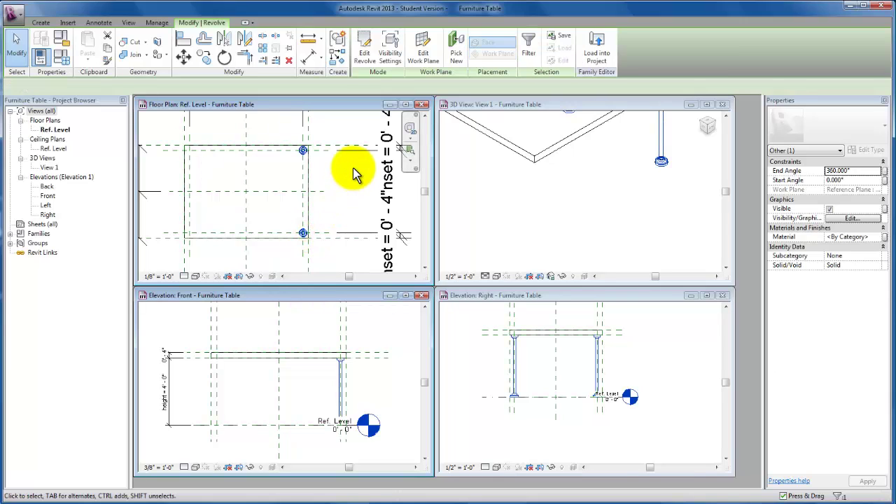
pyautogui.click(224, 39)
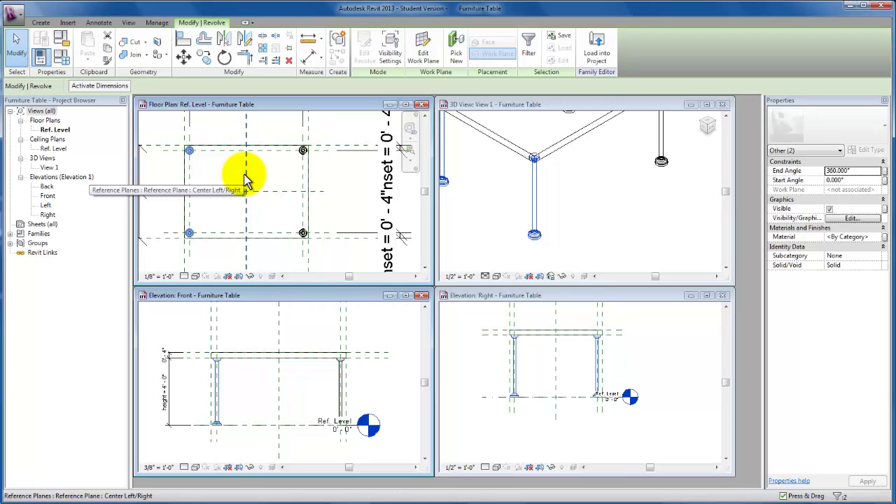
pyautogui.press('Escape')
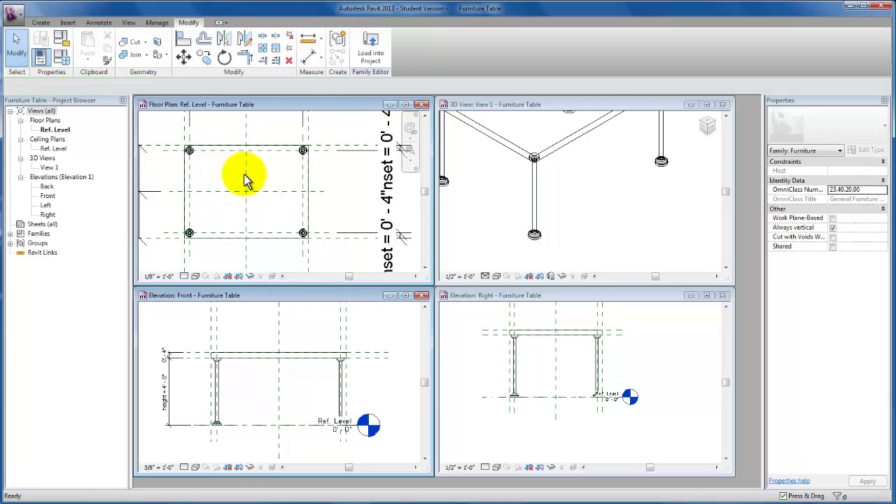
# Set the work plane of both left legs to Reference Plane : left legs
pyautogui.click(190, 234)
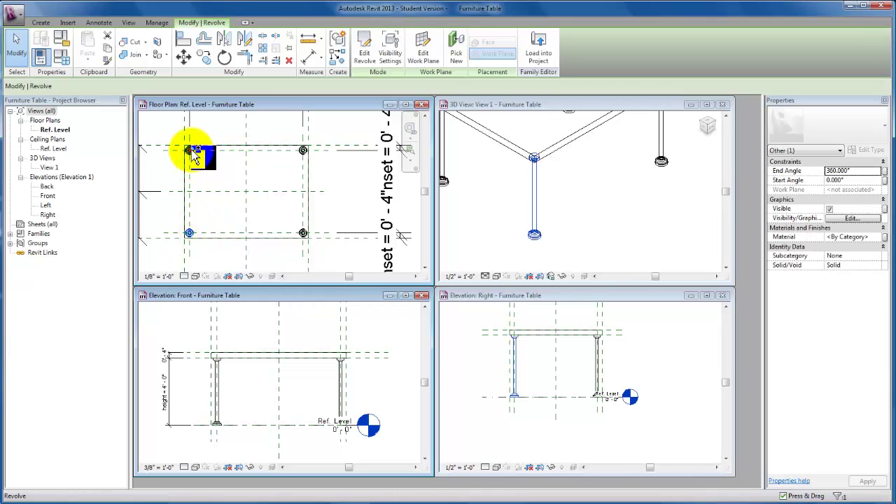
pyautogui.keyDown('ctrl'); pyautogui.click(194, 155); pyautogui.keyUp('ctrl')
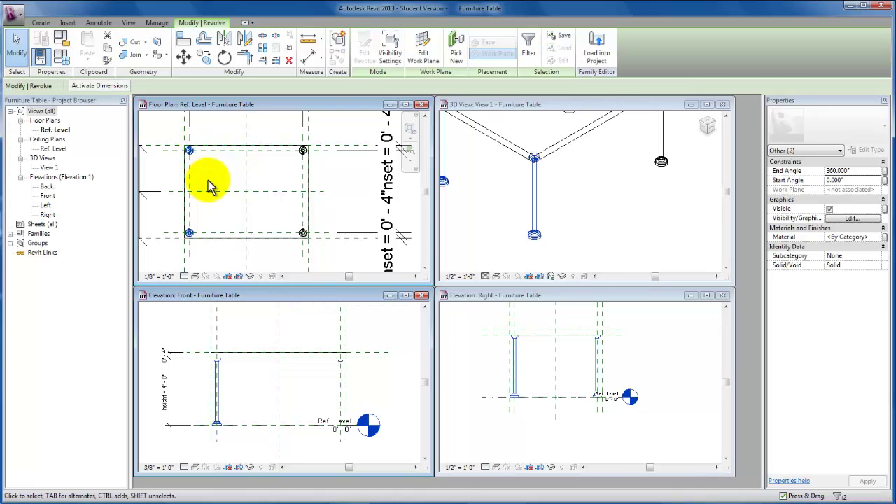
pyautogui.click(425, 60)
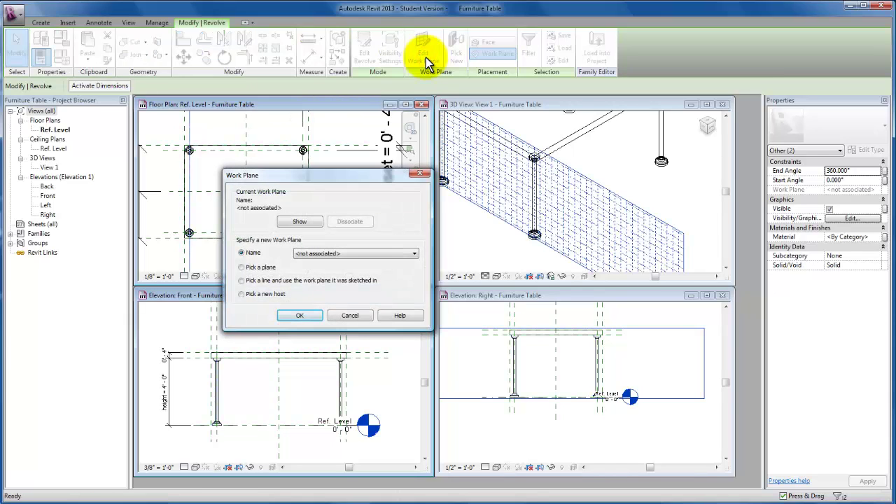
pyautogui.click(316, 257)
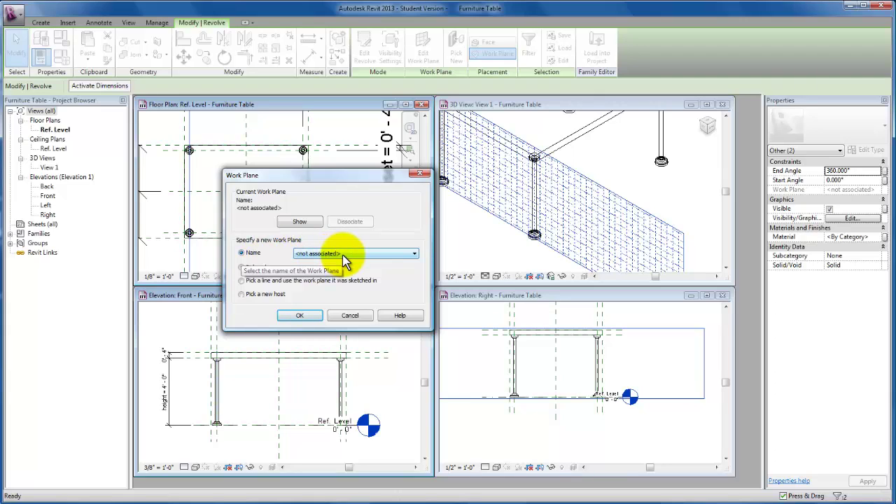
pyautogui.click(413, 255)
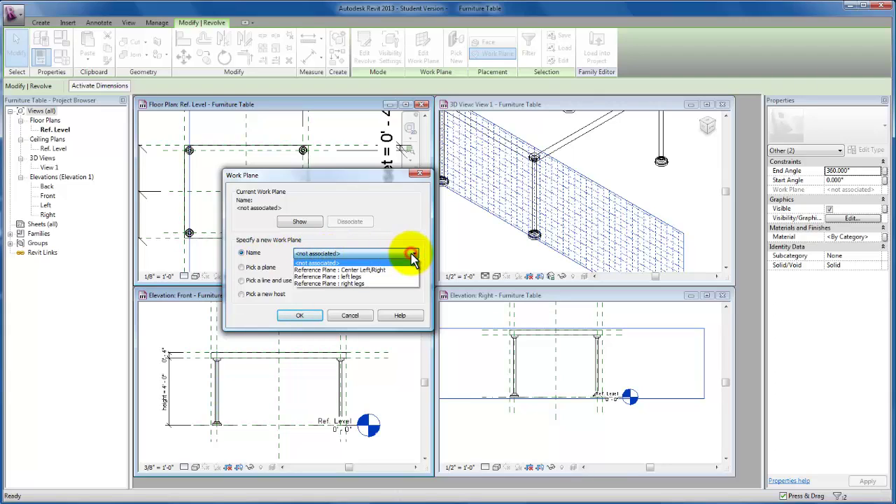
pyautogui.click(320, 278)
pyautogui.click(298, 317)
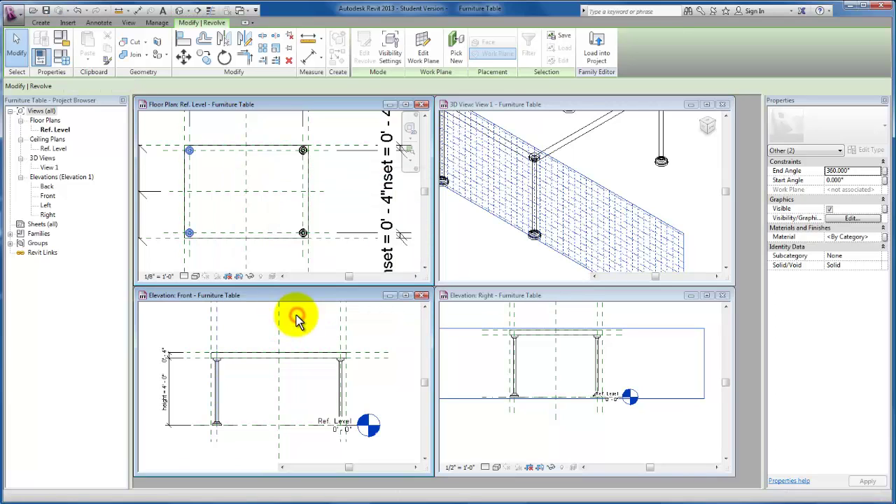
pyautogui.click(340, 201)
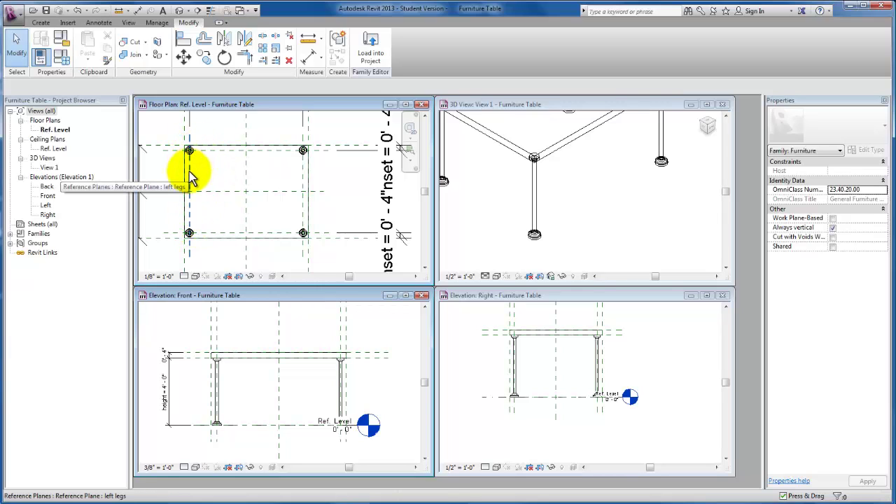
# In Family Types, change the table's width and length values to 8' wide and 10' long
pyautogui.scroll(-2, 213, 176)
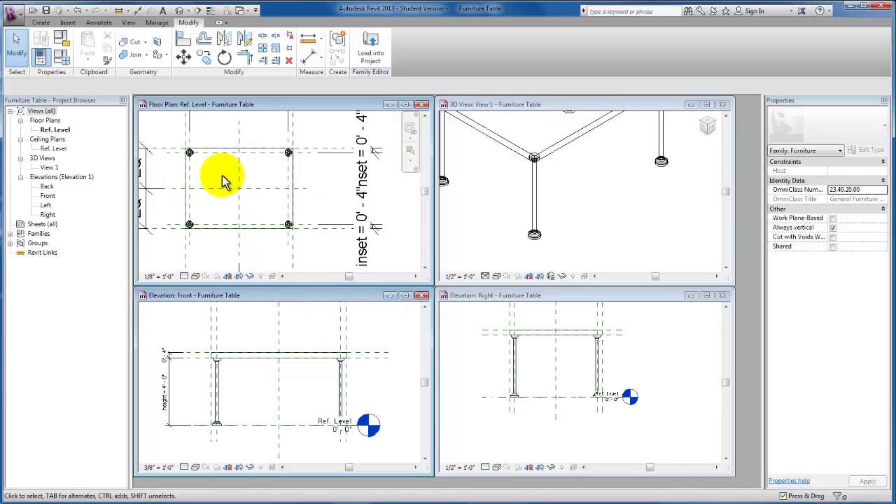
pyautogui.scroll(-2, 223, 179)
pyautogui.moveTo(230, 184); pyautogui.dragTo(268, 188, button='middle')
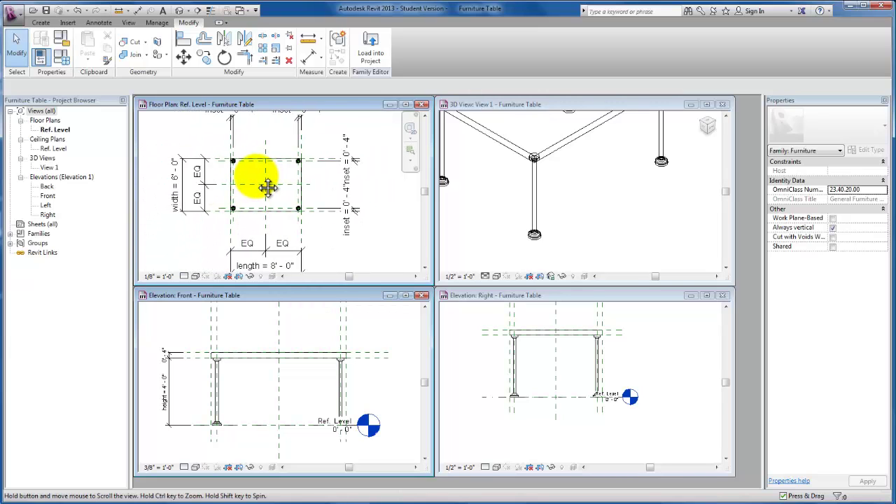
pyautogui.click(63, 59)
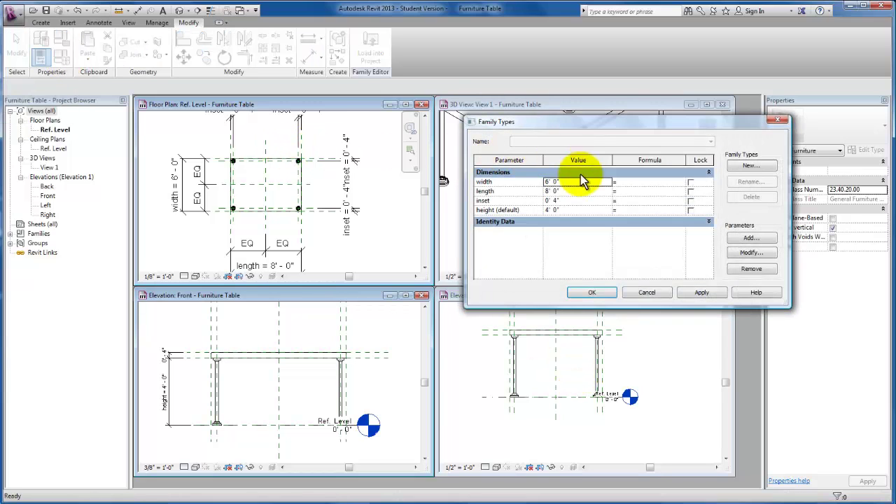
pyautogui.click(575, 184)
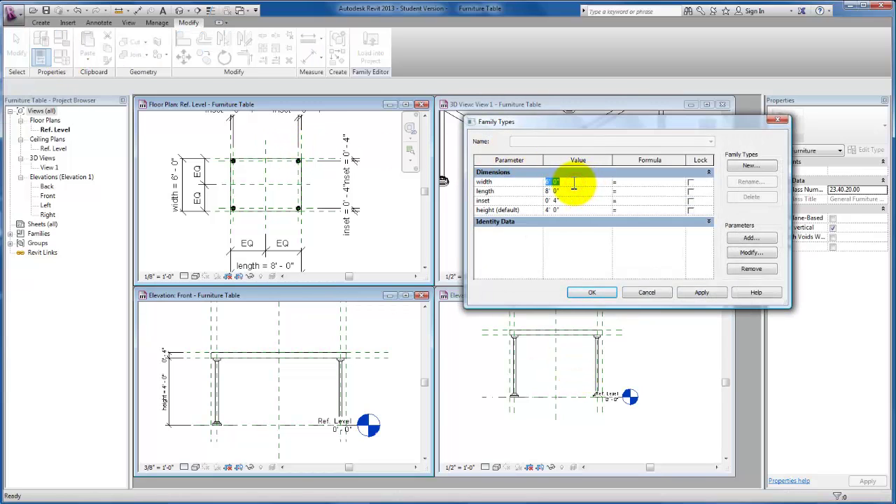
pyautogui.write('12')
pyautogui.press('BackSpace')
pyautogui.write('0')
pyautogui.click(570, 191)
pyautogui.doubleClick(570, 190)
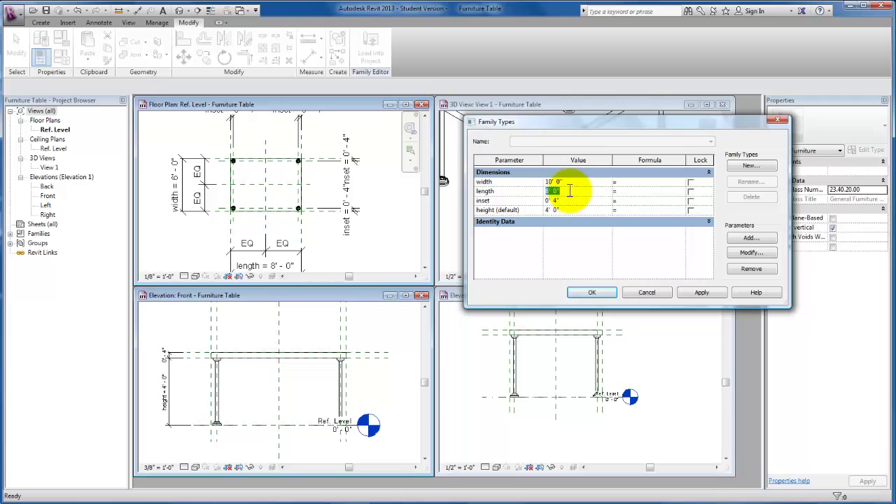
pyautogui.write('6')
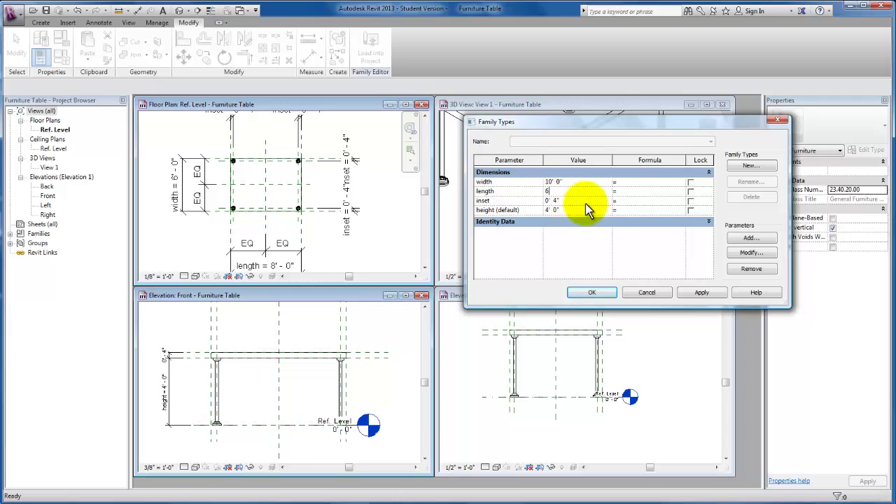
pyautogui.click(586, 200)
# Set the inset to 0' 6" and apply the new dimensions so the legs follow the tabletop
pyautogui.doubleClick(591, 199)
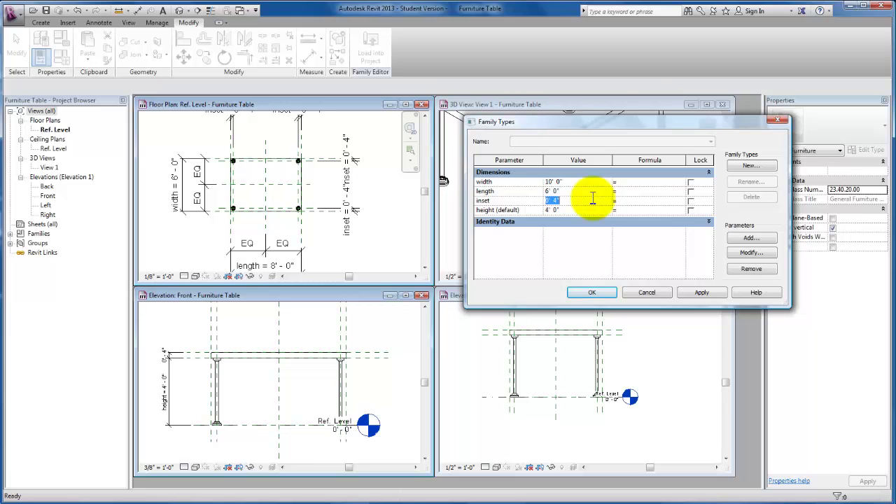
pyautogui.write('6')
pyautogui.press('Tab')
pyautogui.click(581, 208)
pyautogui.click(702, 293)
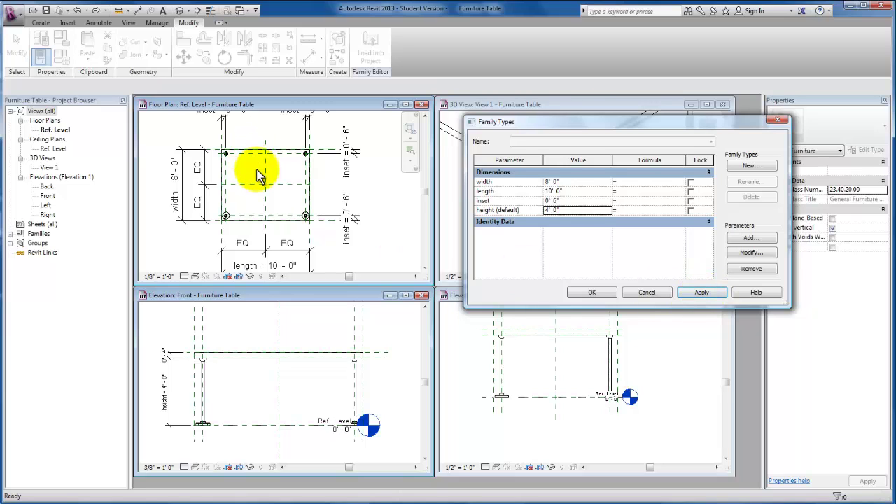
pyautogui.click(587, 294)
pyautogui.scroll(-3, 586, 210)
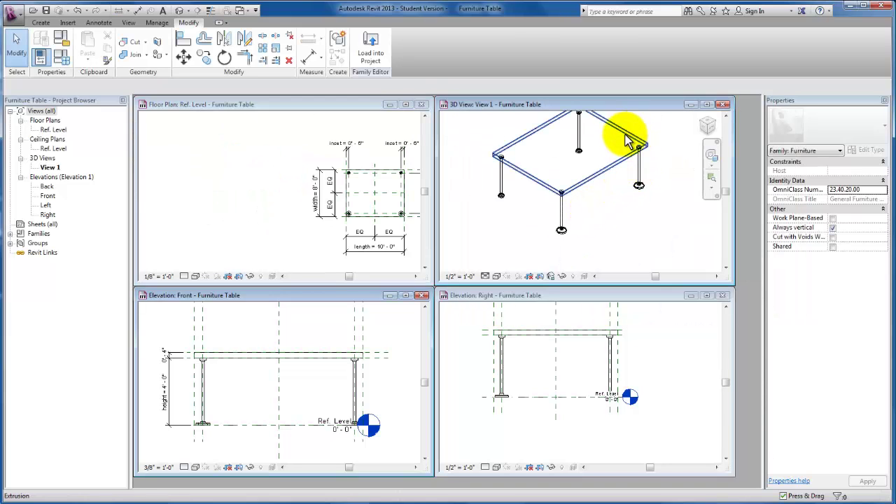